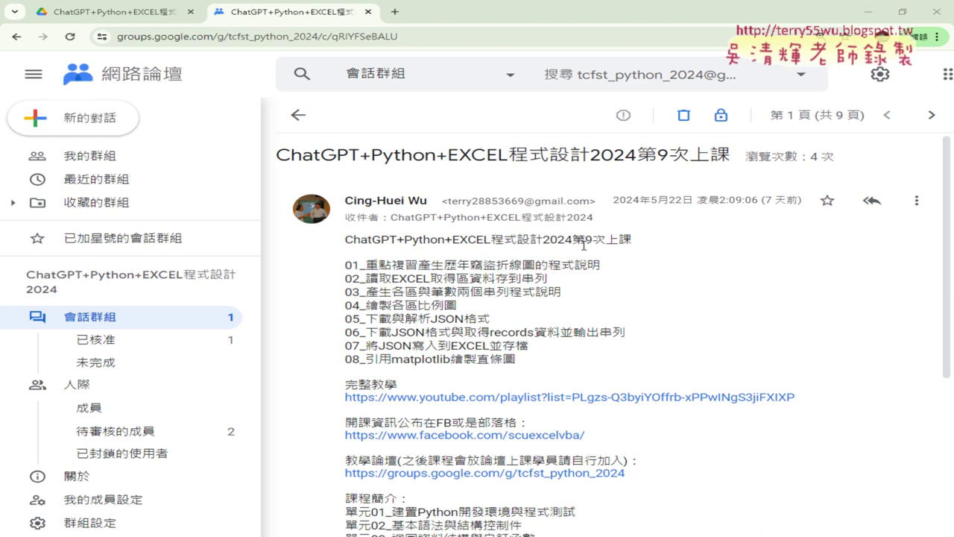
- Highlight 9次上課 in the title and key phrases of items 01–04: 折線圖, 讀取EXCEL, 兩個串列, 各區比例圖
{"action": "left_click_drag", "start_coordinate": [584, 241], "coordinate": [633, 242]}
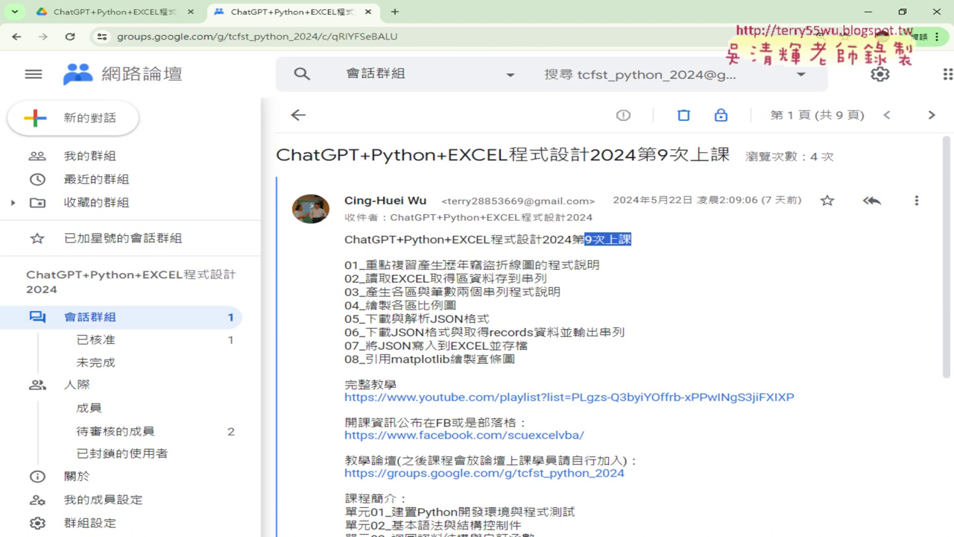
{"action": "left_click_drag", "start_coordinate": [445, 265], "coordinate": [534, 265]}
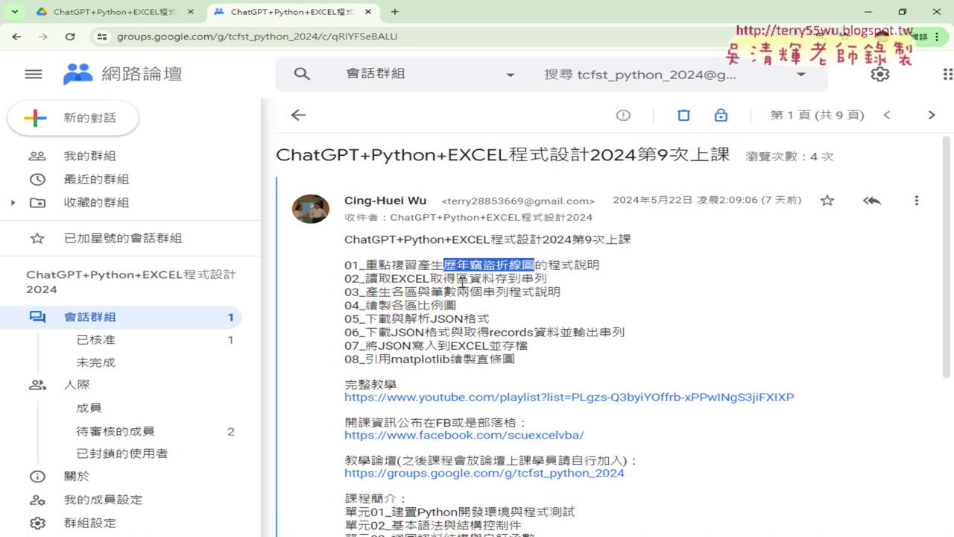
{"action": "left_click", "coordinate": [507, 265]}
{"action": "left_click_drag", "start_coordinate": [498, 266], "coordinate": [533, 266]}
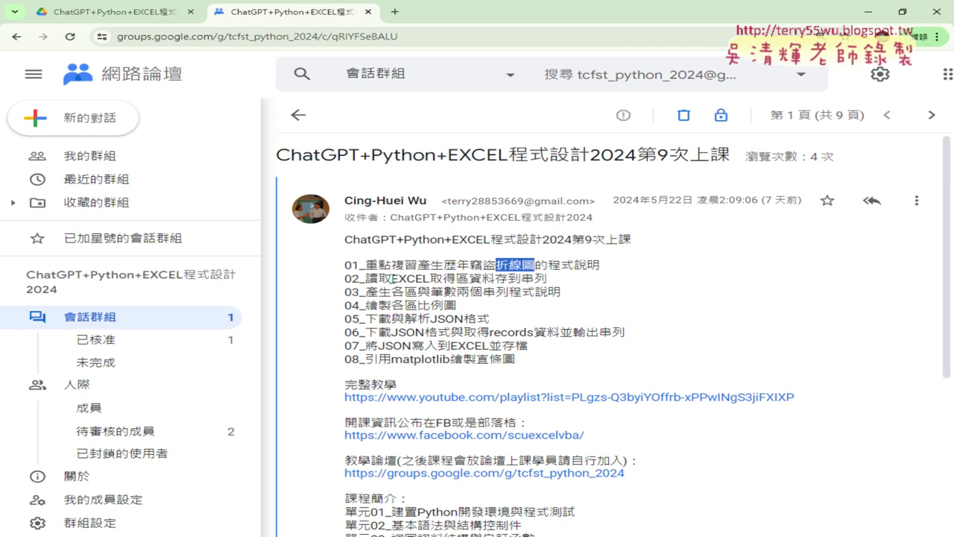
{"action": "left_click_drag", "start_coordinate": [367, 279], "coordinate": [430, 279]}
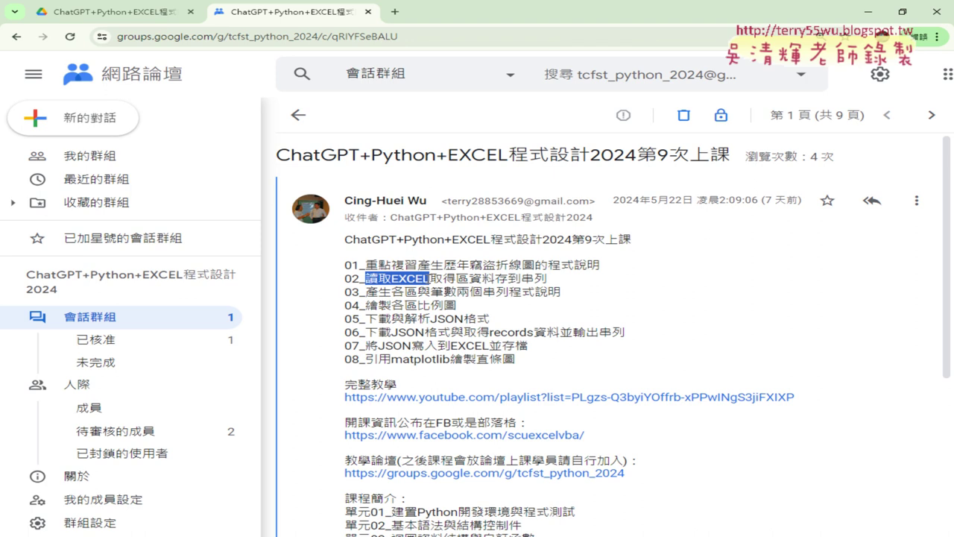
{"action": "left_click_drag", "start_coordinate": [457, 292], "coordinate": [509, 292]}
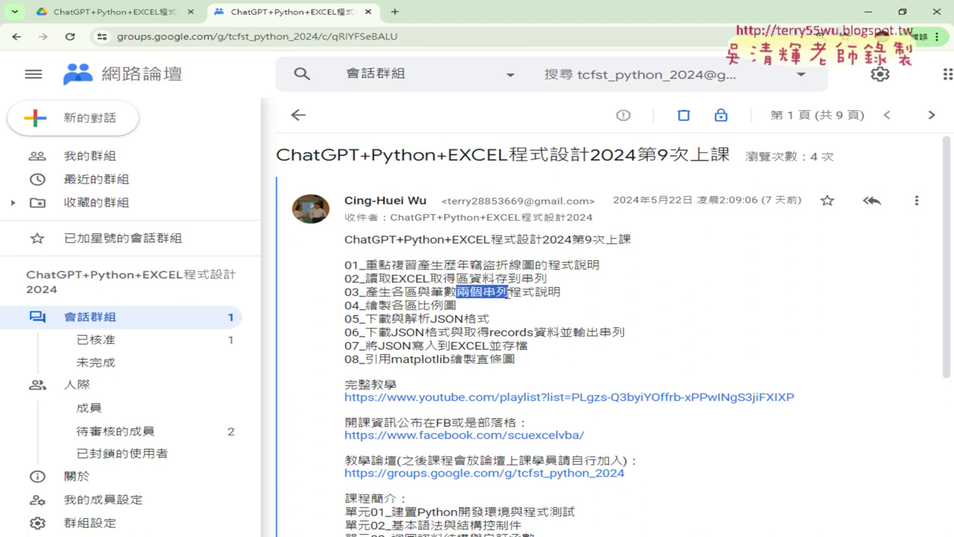
{"action": "left_click_drag", "start_coordinate": [392, 306], "coordinate": [458, 306]}
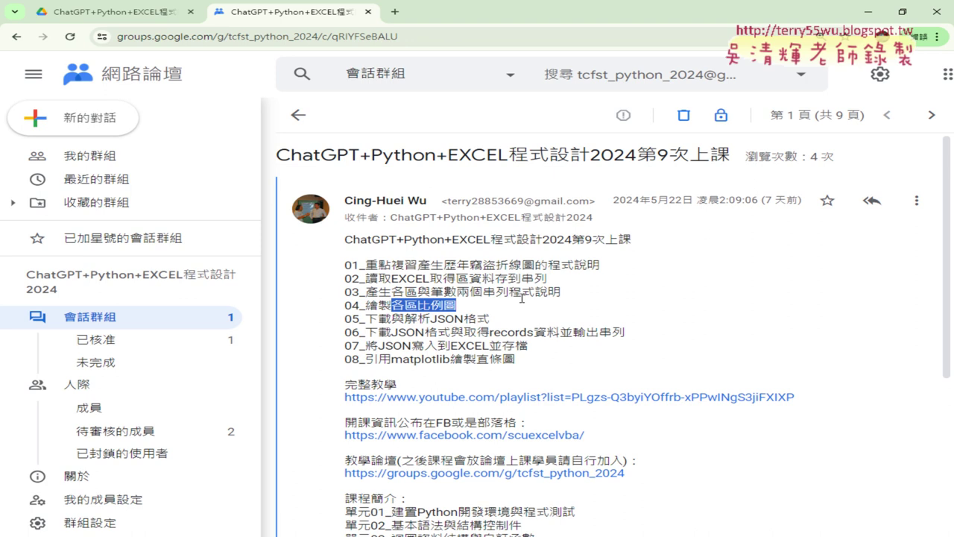
- Highlight items 05–08: 解析JSON格式, JSON, records, EXCEL並存檔 and 直條圖
{"action": "scroll", "coordinate": [521, 298], "scroll_direction": "down", "scroll_amount": 3}
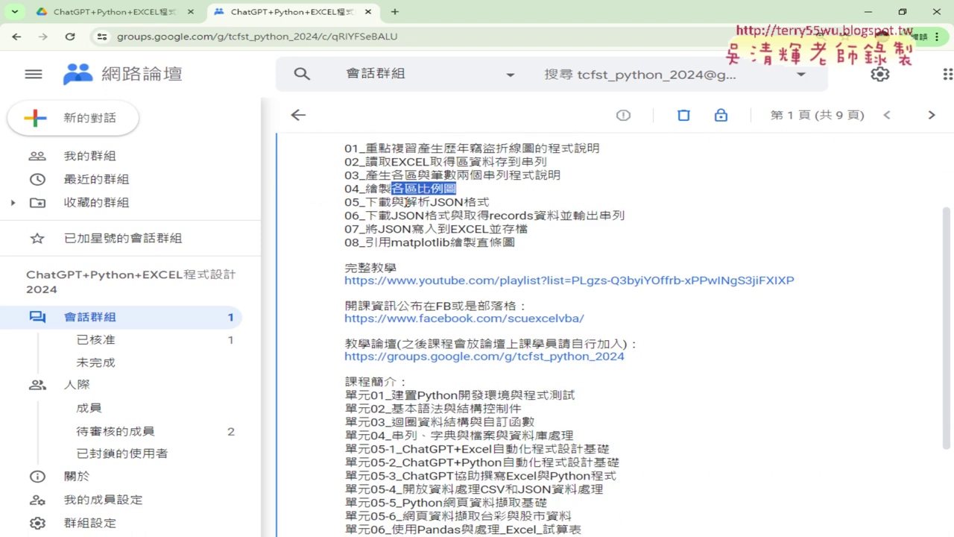
{"action": "left_click", "coordinate": [440, 202]}
{"action": "left_click_drag", "start_coordinate": [405, 202], "coordinate": [490, 202]}
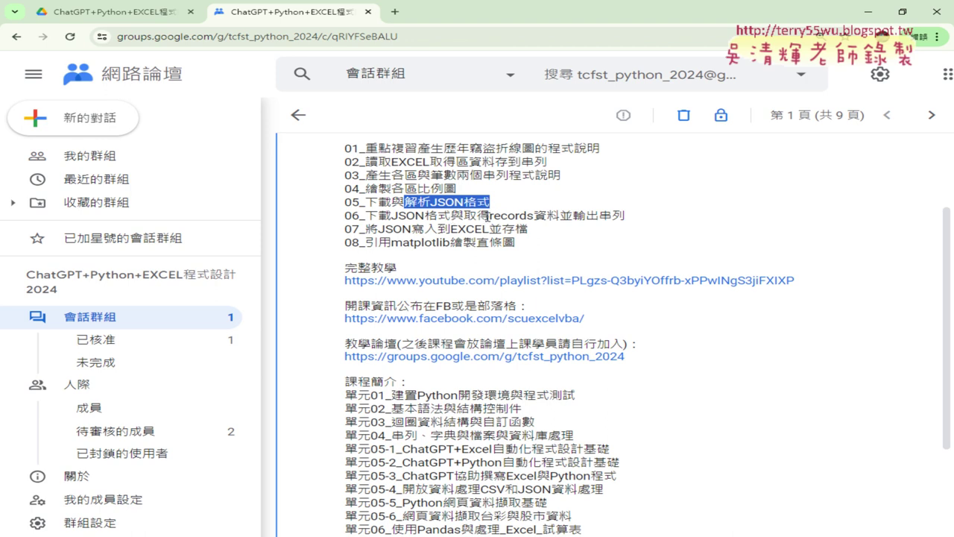
{"action": "left_click_drag", "start_coordinate": [489, 215], "coordinate": [532, 216]}
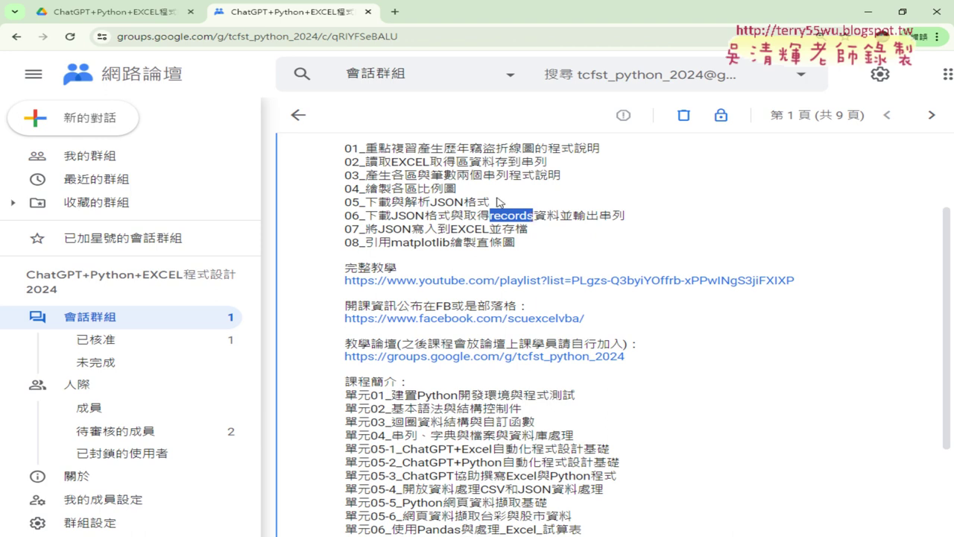
{"action": "left_click_drag", "start_coordinate": [429, 202], "coordinate": [463, 202]}
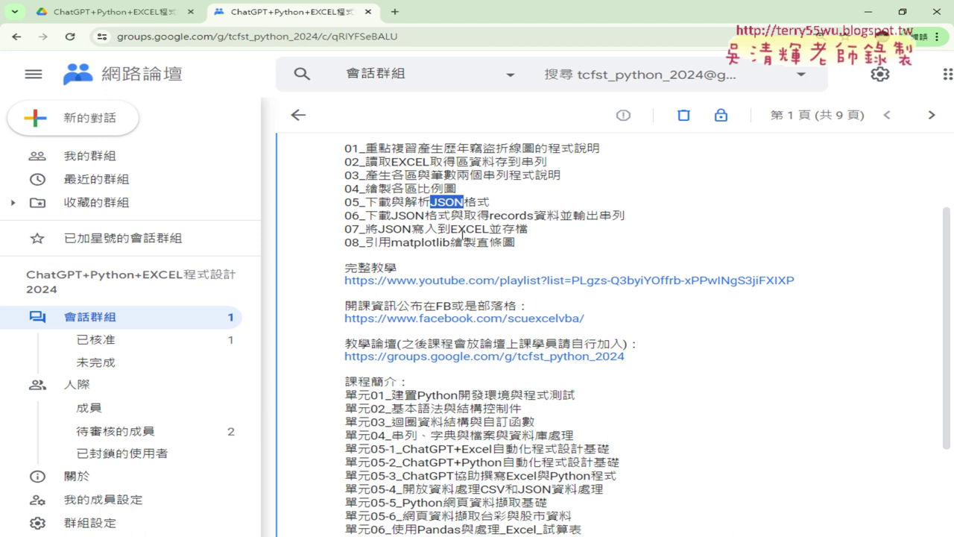
{"action": "left_click_drag", "start_coordinate": [450, 230], "coordinate": [529, 233]}
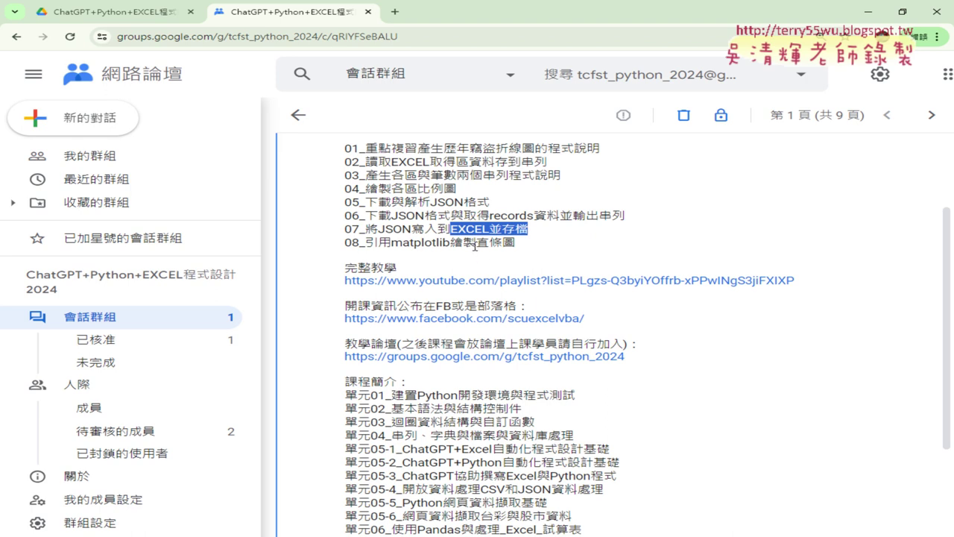
{"action": "left_click_drag", "start_coordinate": [475, 243], "coordinate": [518, 243]}
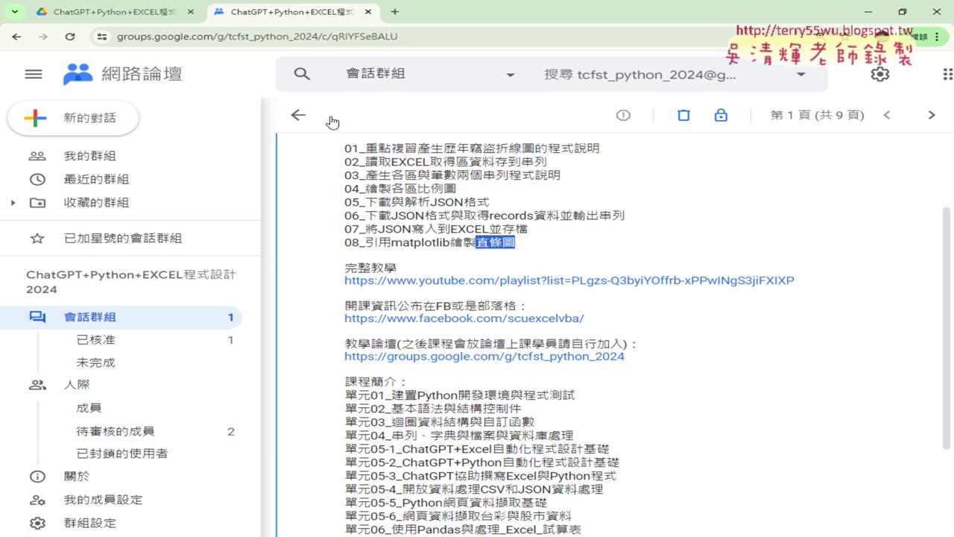
- Back in Drive, enter the _雲端白板 folder and open the 0604_網頁資料擷取 Google Doc
{"action": "left_click", "coordinate": [141, 20]}
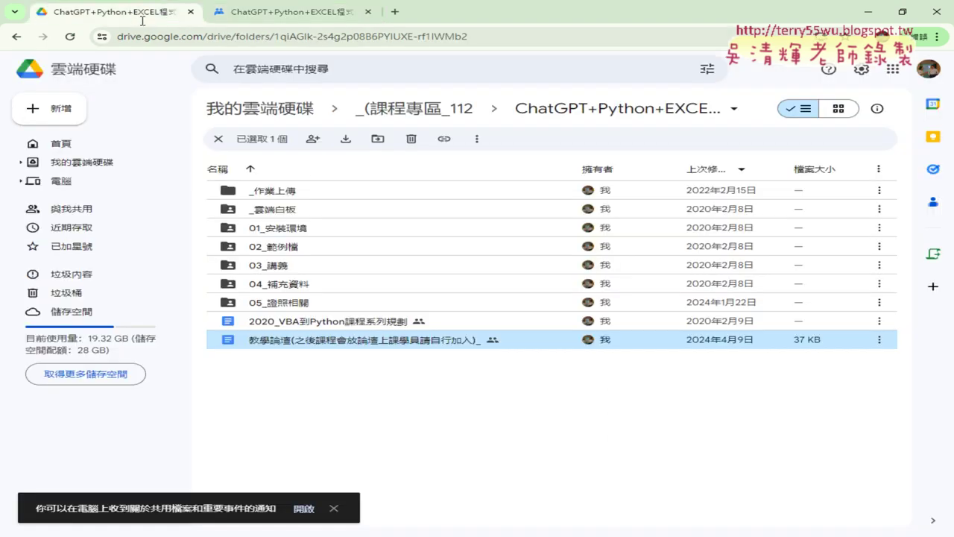
{"action": "double_click", "coordinate": [354, 212]}
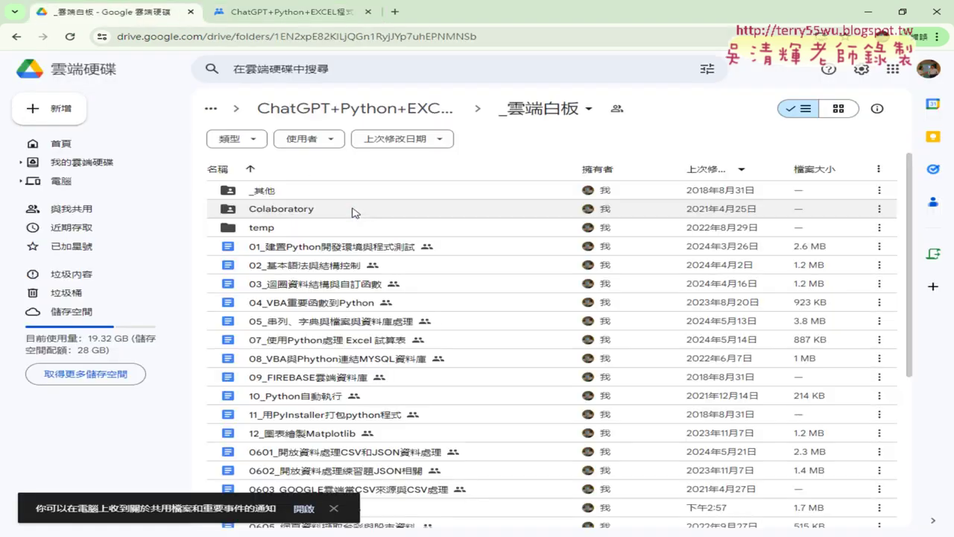
{"action": "scroll", "coordinate": [414, 276], "scroll_direction": "down", "scroll_amount": 1}
{"action": "scroll", "coordinate": [413, 276], "scroll_direction": "down", "scroll_amount": 3}
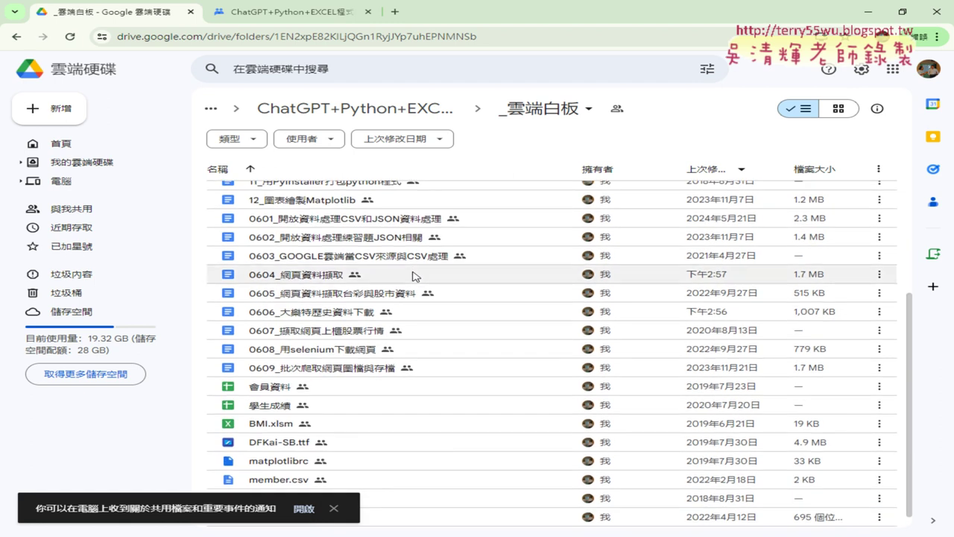
{"action": "left_click", "coordinate": [311, 280]}
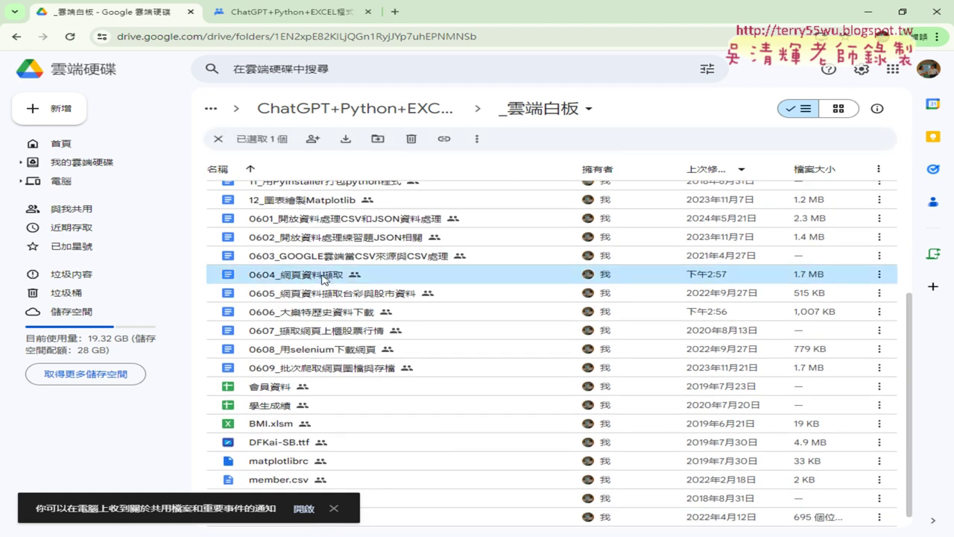
{"action": "double_click", "coordinate": [333, 276]}
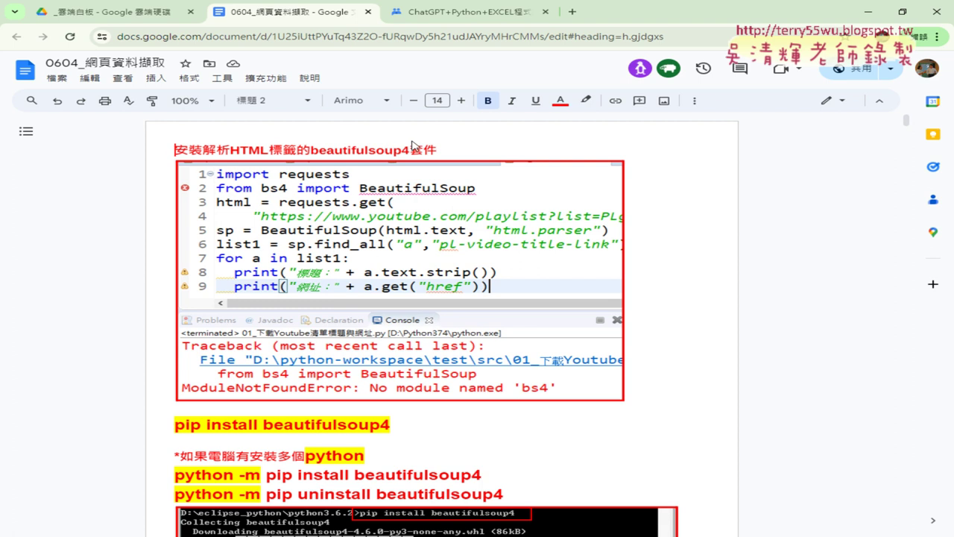
- Select the beautifulsoup4套件 part of the heading and scroll down through the notes
{"action": "left_click_drag", "start_coordinate": [311, 151], "coordinate": [436, 152]}
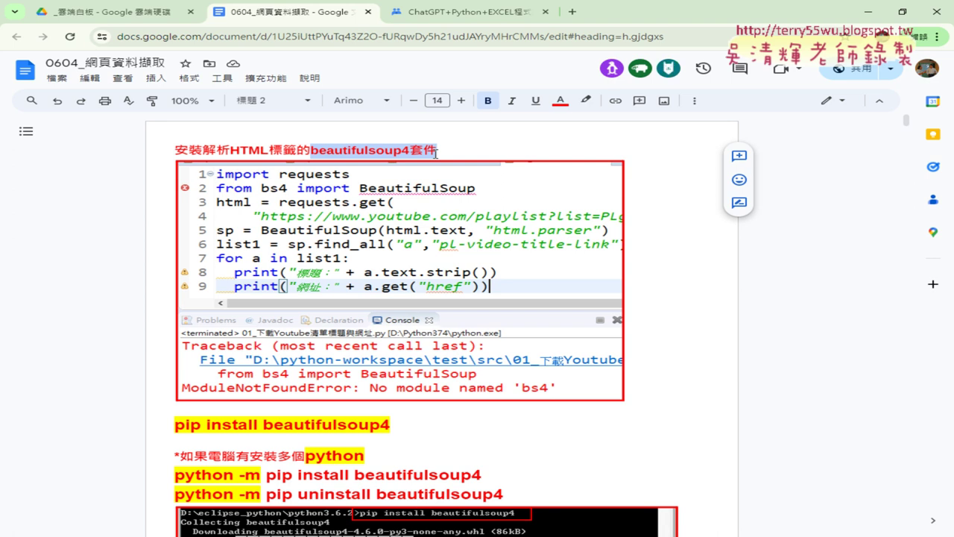
{"action": "scroll", "coordinate": [800, 207], "scroll_direction": "down", "scroll_amount": 4}
{"action": "scroll", "coordinate": [800, 207], "scroll_direction": "down", "scroll_amount": 3}
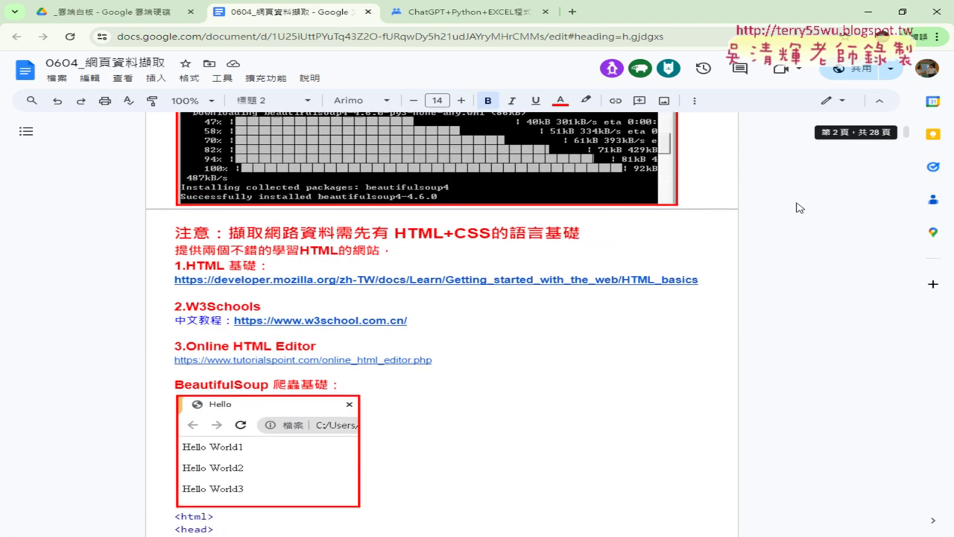
{"action": "scroll", "coordinate": [799, 207], "scroll_direction": "down", "scroll_amount": 5}
{"action": "scroll", "coordinate": [799, 207], "scroll_direction": "down", "scroll_amount": 4}
{"action": "scroll", "coordinate": [799, 207], "scroll_direction": "down", "scroll_amount": 3}
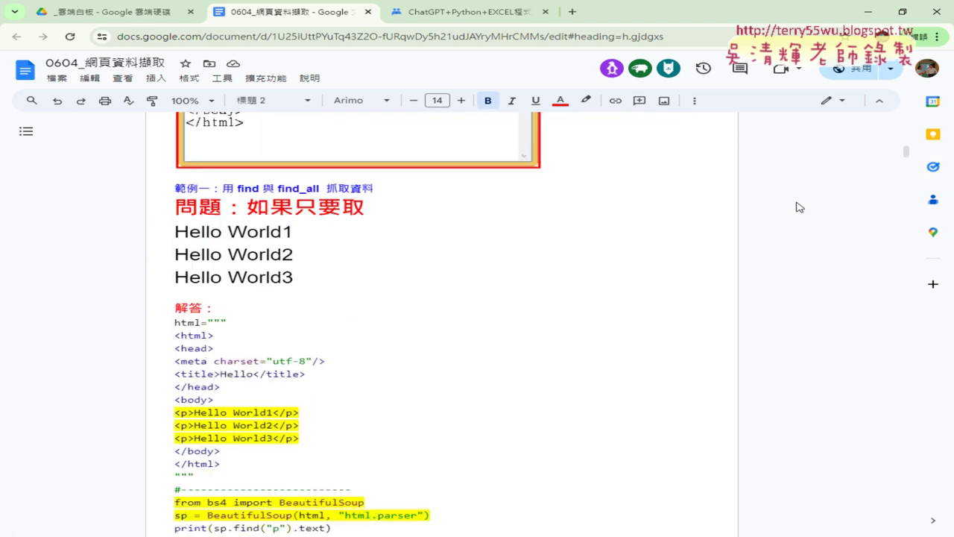
{"action": "scroll", "coordinate": [799, 207], "scroll_direction": "down", "scroll_amount": 3}
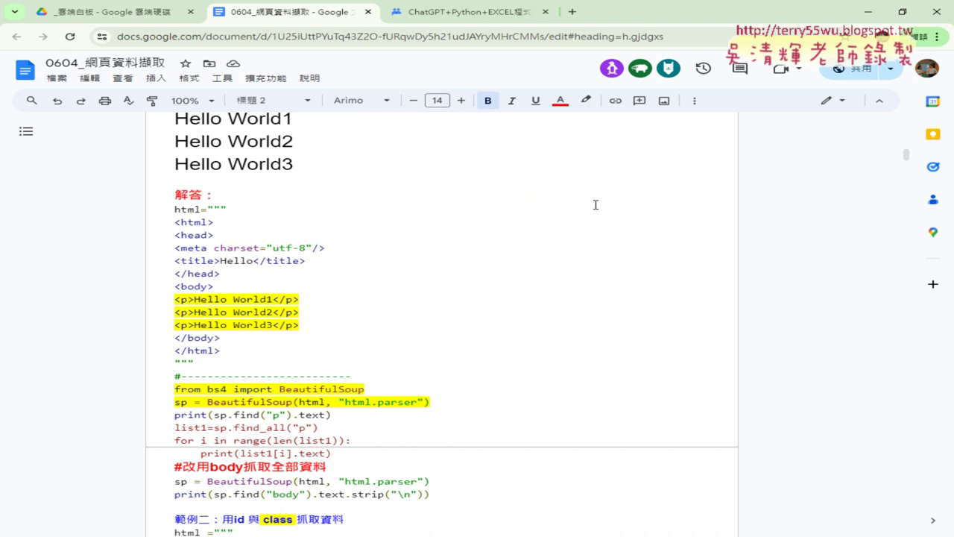
{"action": "scroll", "coordinate": [596, 204], "scroll_direction": "down", "scroll_amount": 1}
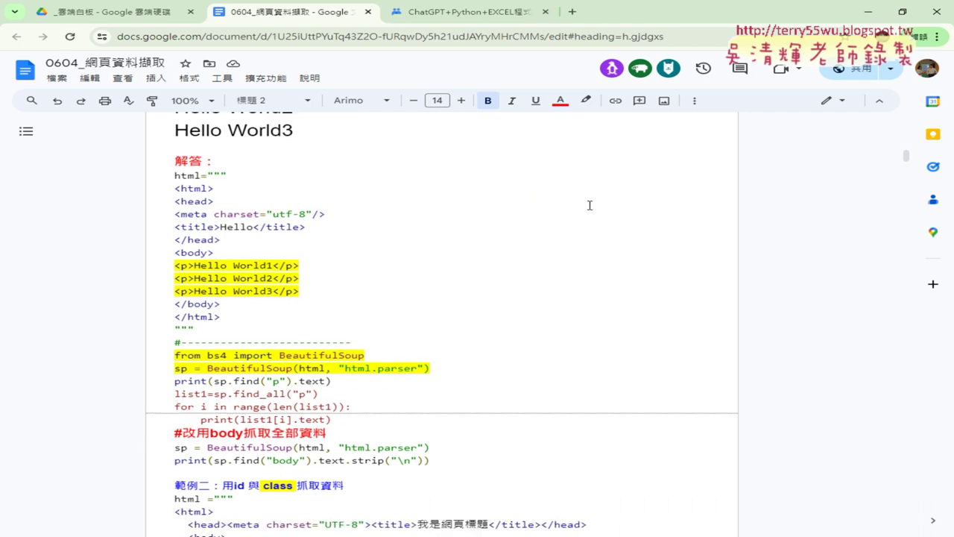
{"action": "scroll", "coordinate": [593, 205], "scroll_direction": "down", "scroll_amount": 3}
- Reach the 範例一 section and show the preview card for its lotto-8.com link
{"action": "scroll", "coordinate": [590, 205], "scroll_direction": "down", "scroll_amount": 2}
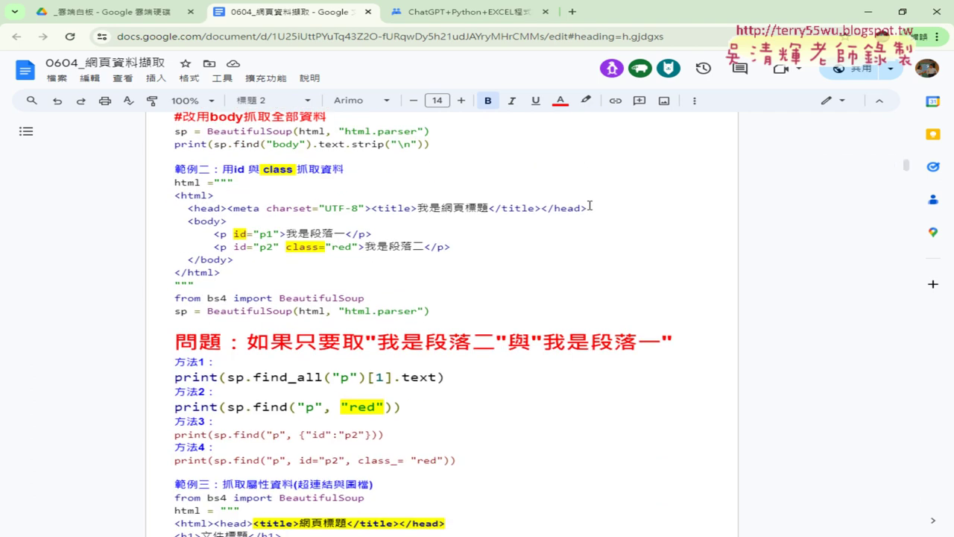
{"action": "scroll", "coordinate": [591, 207], "scroll_direction": "down", "scroll_amount": 1}
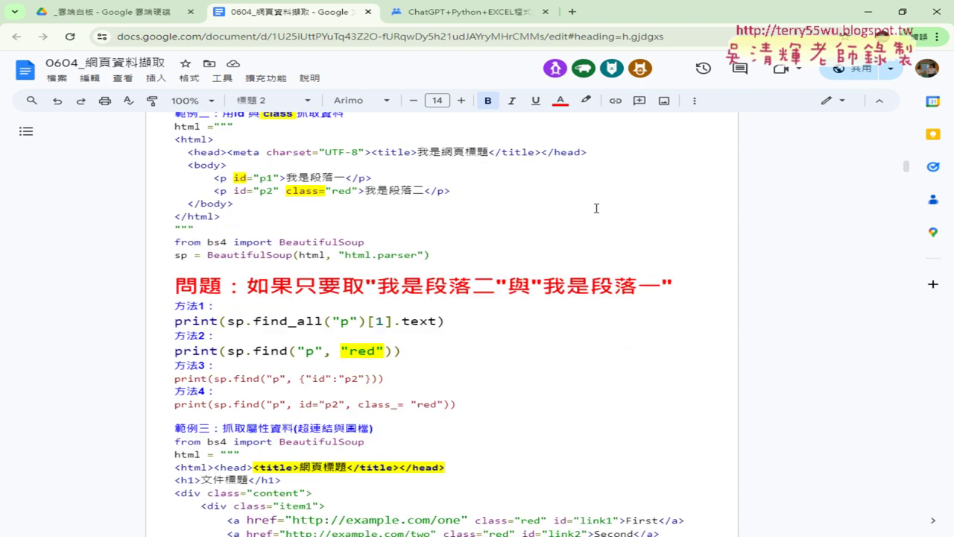
{"action": "scroll", "coordinate": [594, 208], "scroll_direction": "down", "scroll_amount": 6}
{"action": "scroll", "coordinate": [596, 208], "scroll_direction": "down", "scroll_amount": 3}
{"action": "scroll", "coordinate": [597, 208], "scroll_direction": "down", "scroll_amount": 5}
{"action": "scroll", "coordinate": [595, 208], "scroll_direction": "down", "scroll_amount": 7}
{"action": "mouse_move", "coordinate": [907, 202]}
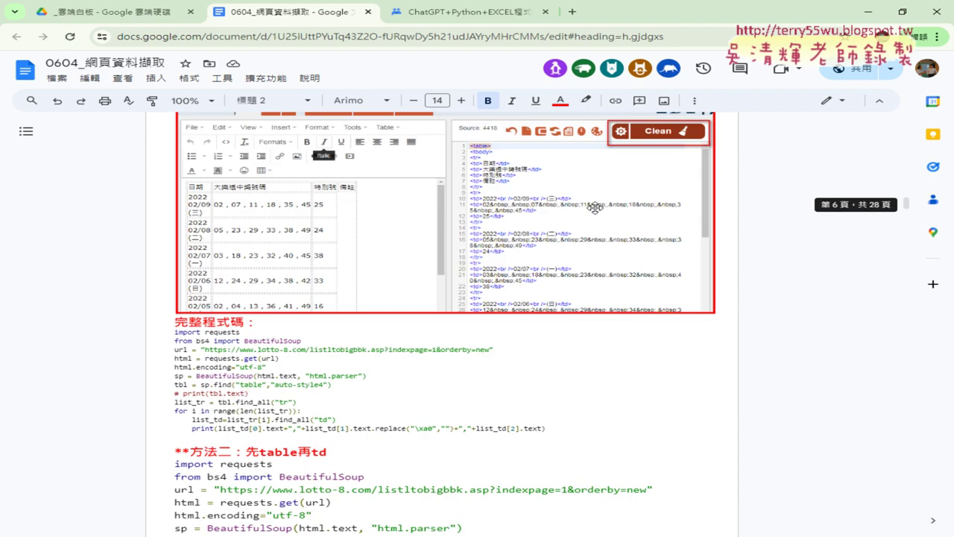
{"action": "scroll", "coordinate": [595, 207], "scroll_direction": "up", "scroll_amount": 3}
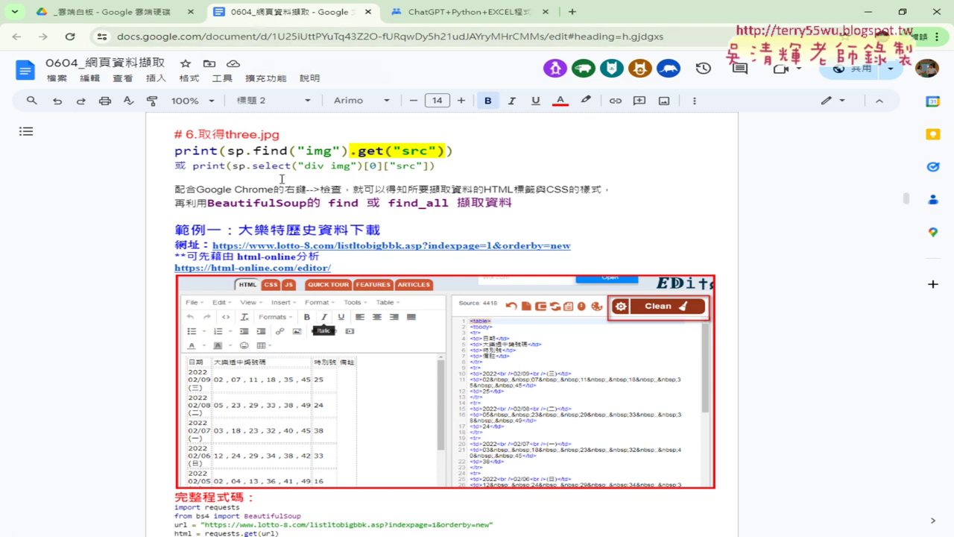
{"action": "left_click", "coordinate": [406, 246]}
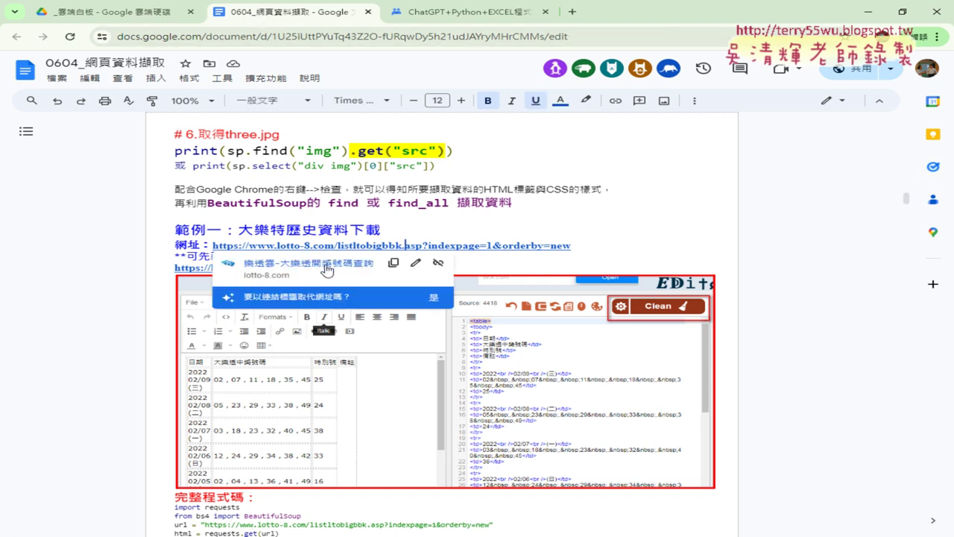
- Open the lotto-8.com results page and select the 日期, 大樂透中獎號碼 and 特別號 headers and first draw row
{"action": "left_click", "coordinate": [327, 264]}
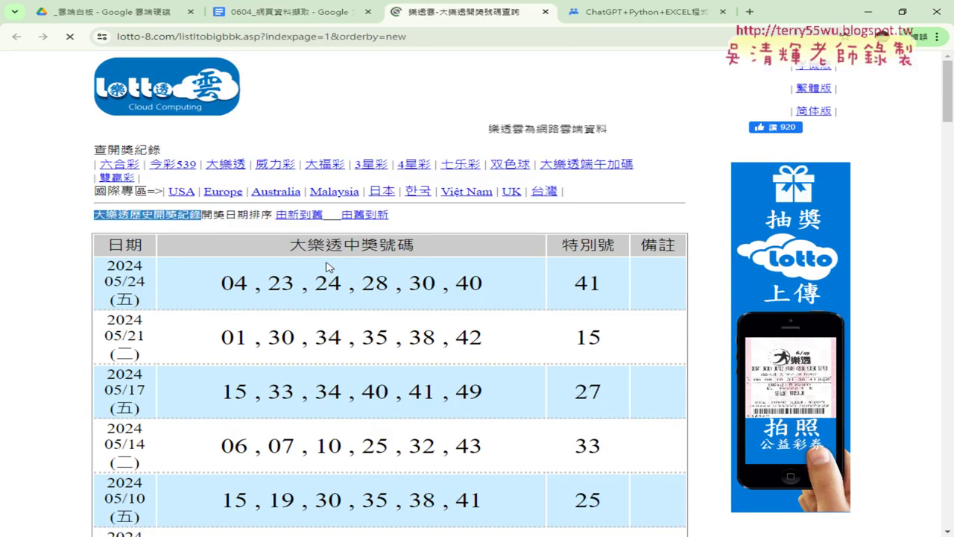
{"action": "scroll", "coordinate": [326, 266], "scroll_direction": "down", "scroll_amount": 1}
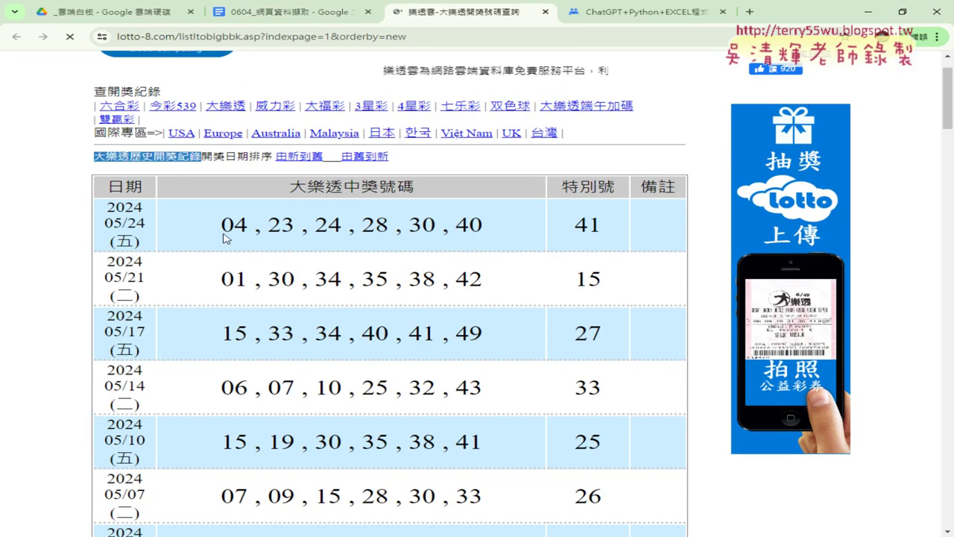
{"action": "double_click", "coordinate": [119, 187]}
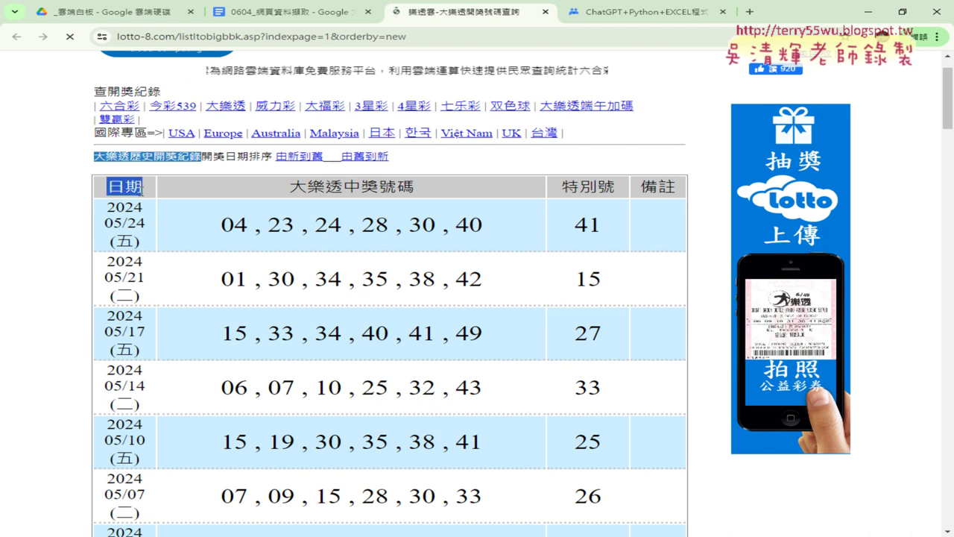
{"action": "left_click_drag", "start_coordinate": [292, 191], "coordinate": [426, 191]}
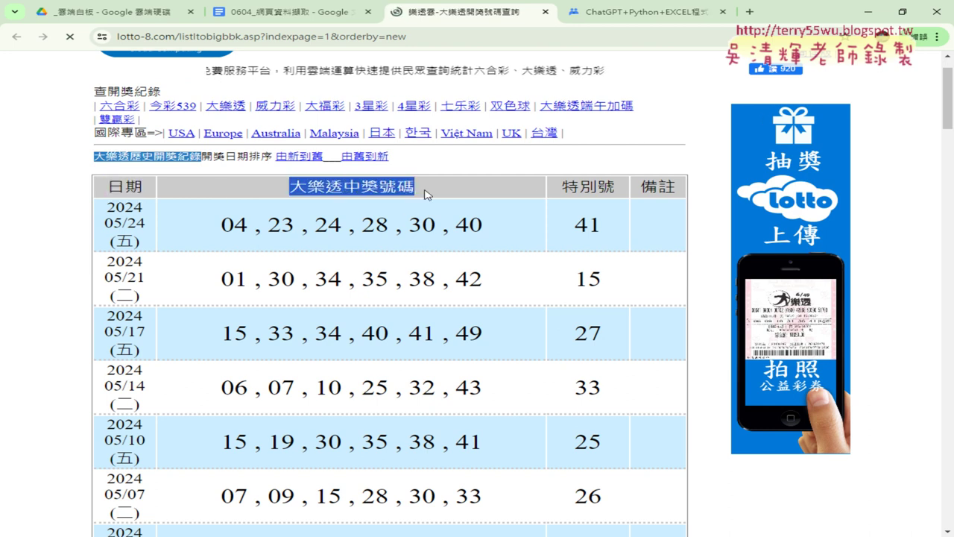
{"action": "left_click", "coordinate": [564, 193]}
{"action": "double_click", "coordinate": [587, 187]}
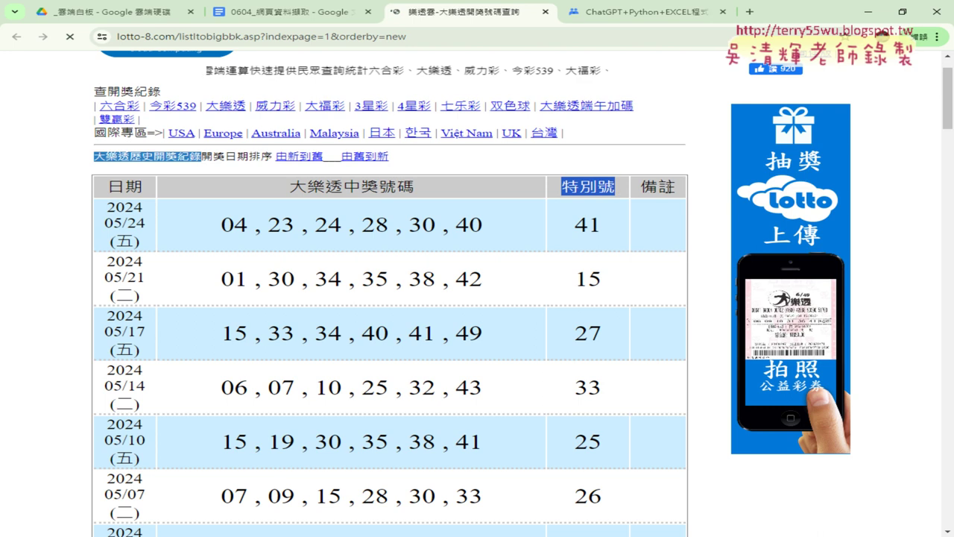
{"action": "left_click_drag", "start_coordinate": [104, 186], "coordinate": [680, 194]}
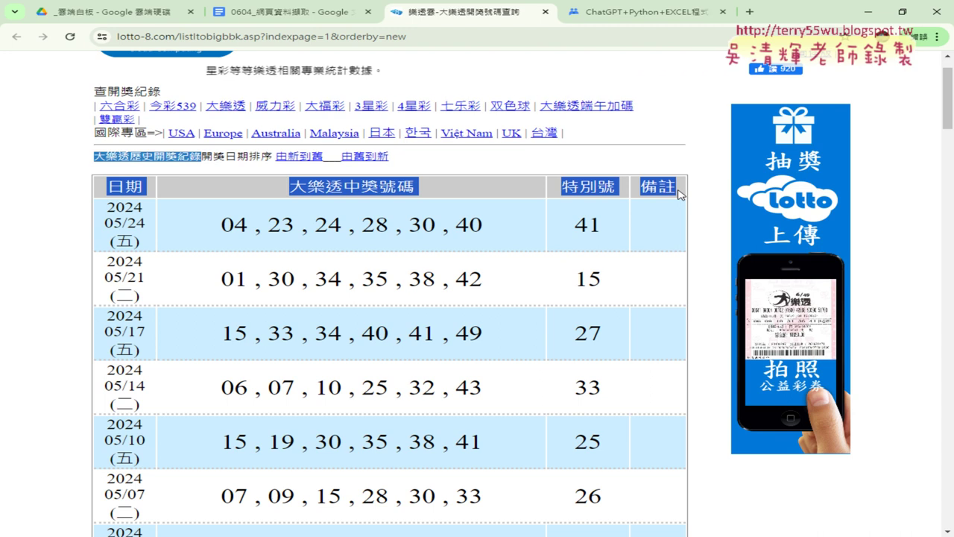
{"action": "left_click", "coordinate": [102, 189]}
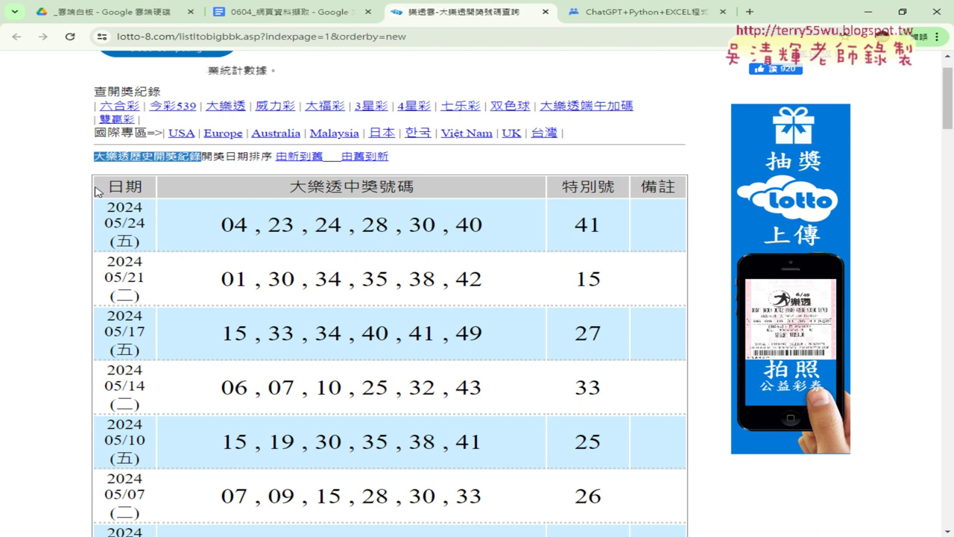
{"action": "left_click_drag", "start_coordinate": [106, 185], "coordinate": [628, 244]}
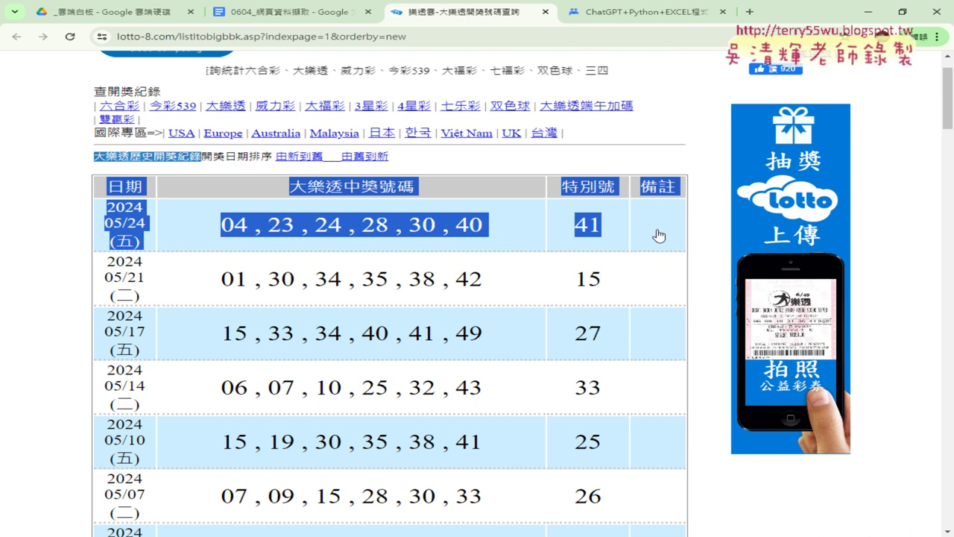
- Scroll to the bottom and select the last table rows and page links 1 through 74
{"action": "left_click_drag", "start_coordinate": [949, 107], "coordinate": [948, 221]}
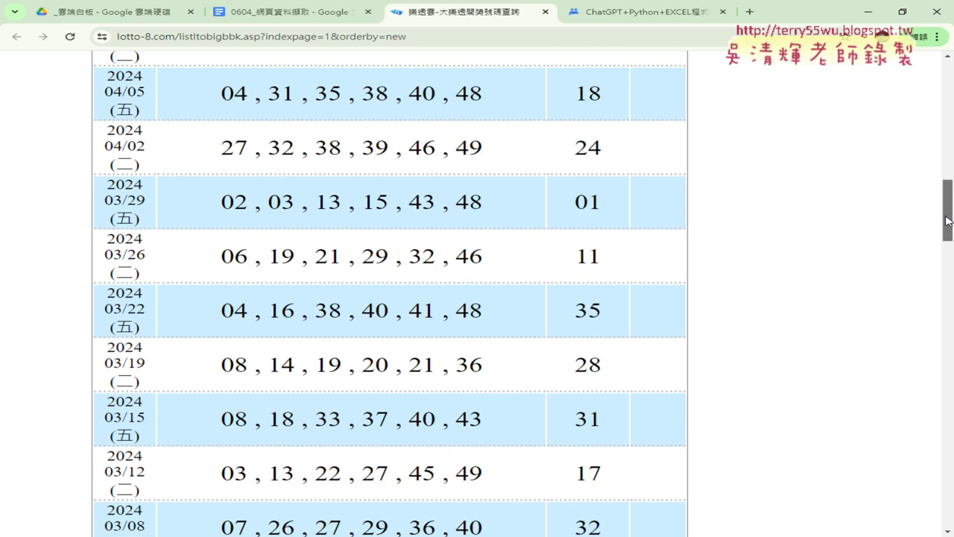
{"action": "left_click_drag", "start_coordinate": [948, 220], "coordinate": [944, 316]}
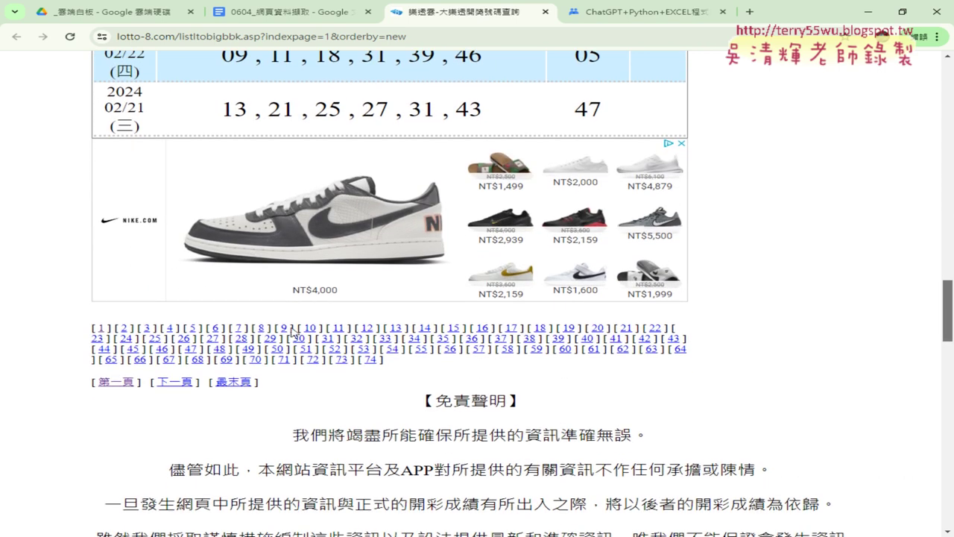
{"action": "left_click_drag", "start_coordinate": [75, 333], "coordinate": [197, 331]}
{"action": "left_click", "coordinate": [404, 369]}
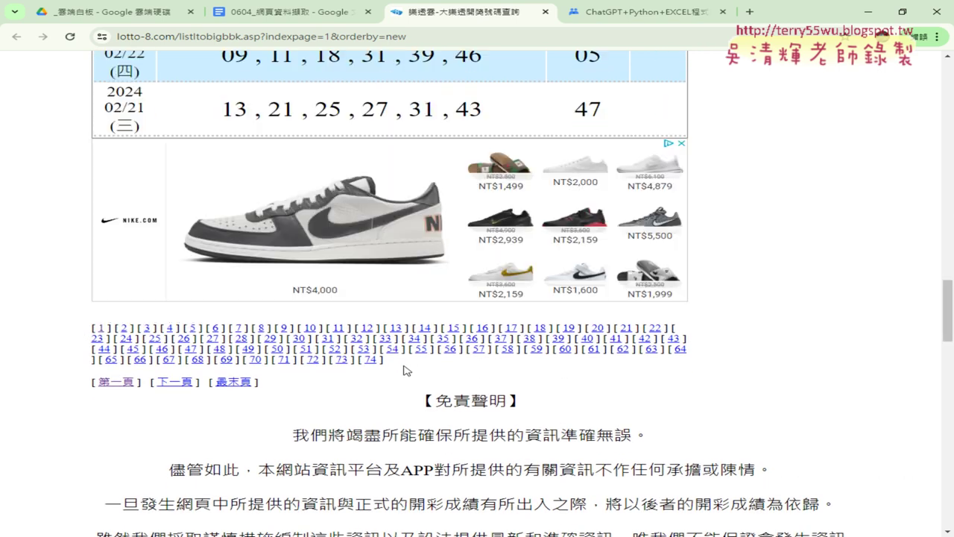
{"action": "left_click_drag", "start_coordinate": [403, 369], "coordinate": [94, 331]}
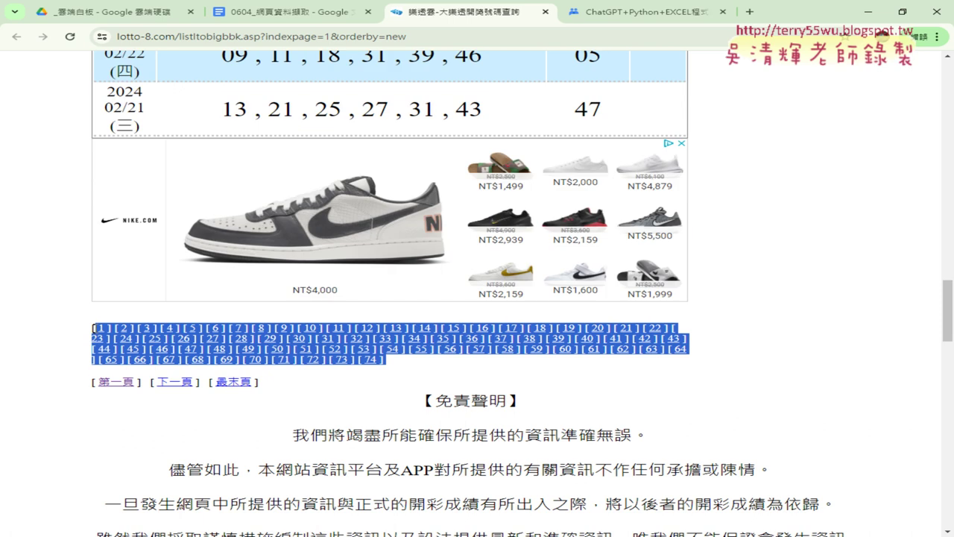
{"action": "left_click", "coordinate": [94, 330]}
{"action": "left_click_drag", "start_coordinate": [79, 333], "coordinate": [102, 335]}
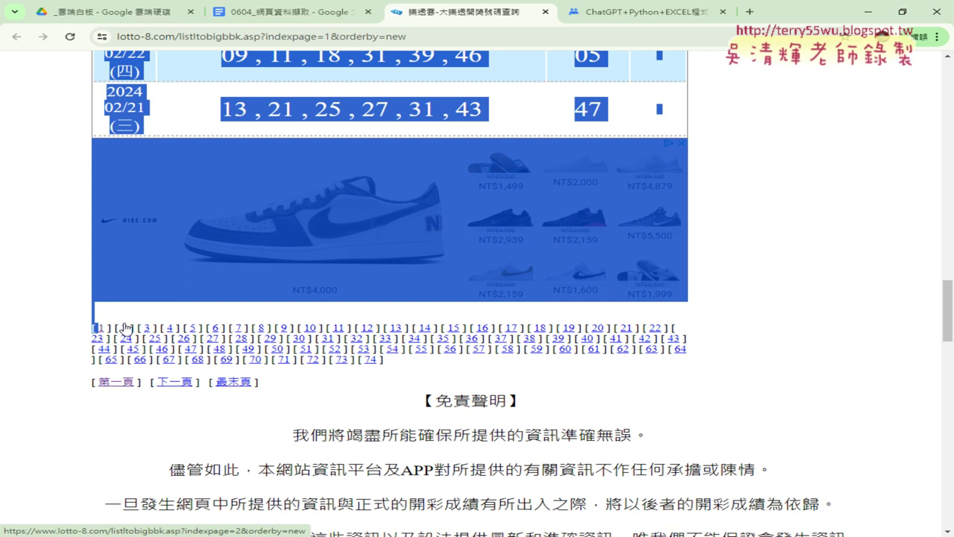
- Close the vignette ad, return to the top of the 大樂透 table, and clear the selection
{"action": "left_click", "coordinate": [398, 37]}
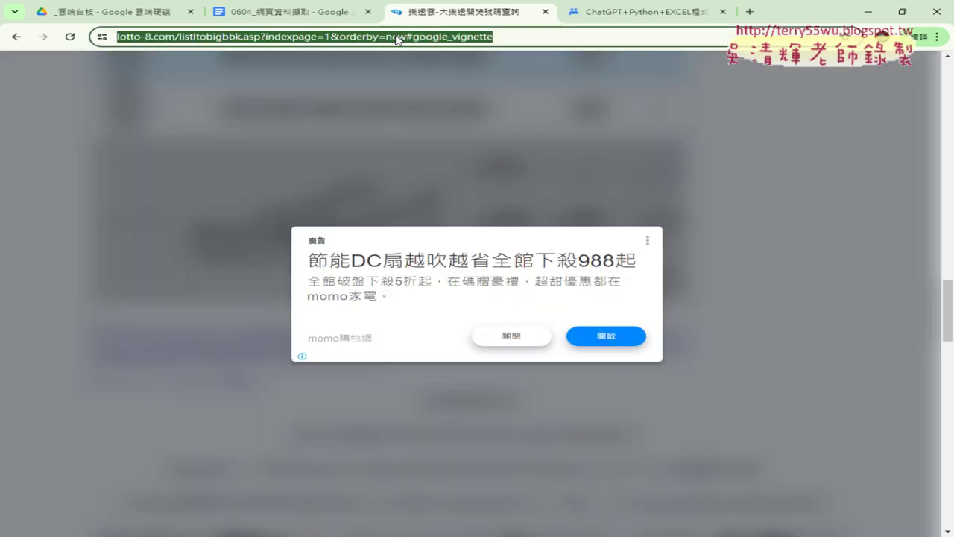
{"action": "left_click", "coordinate": [527, 342]}
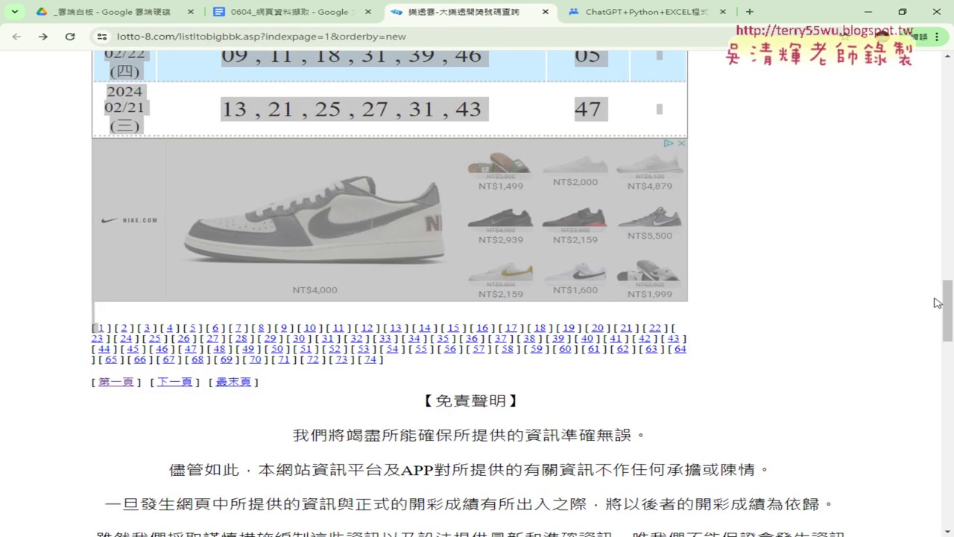
{"action": "left_click_drag", "start_coordinate": [948, 298], "coordinate": [948, 70]}
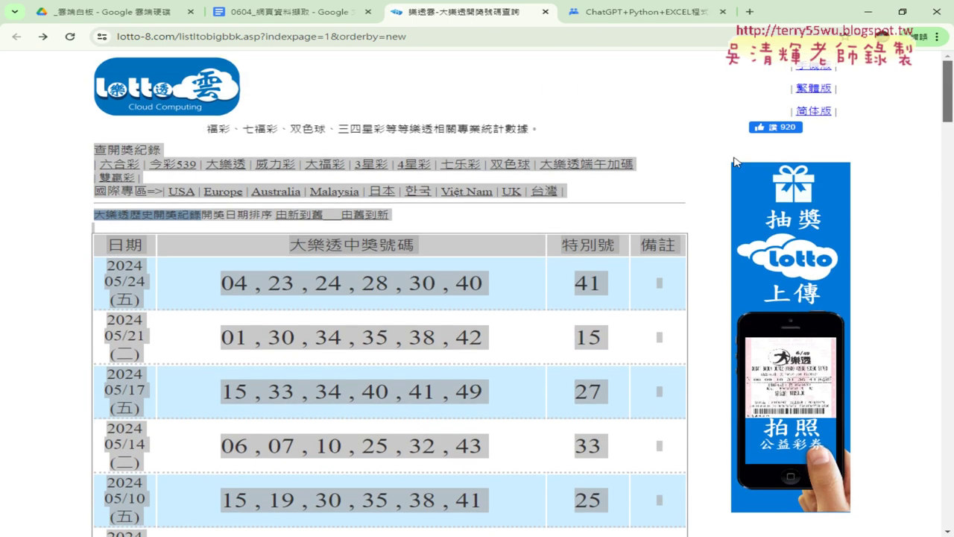
{"action": "left_click", "coordinate": [673, 188]}
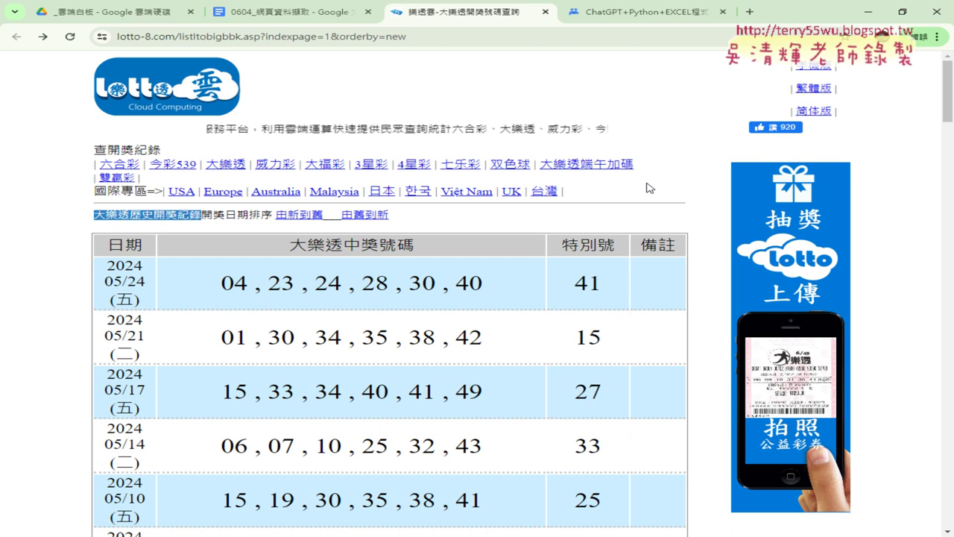
{"action": "scroll", "coordinate": [22, 207], "scroll_direction": "down", "scroll_amount": 2}
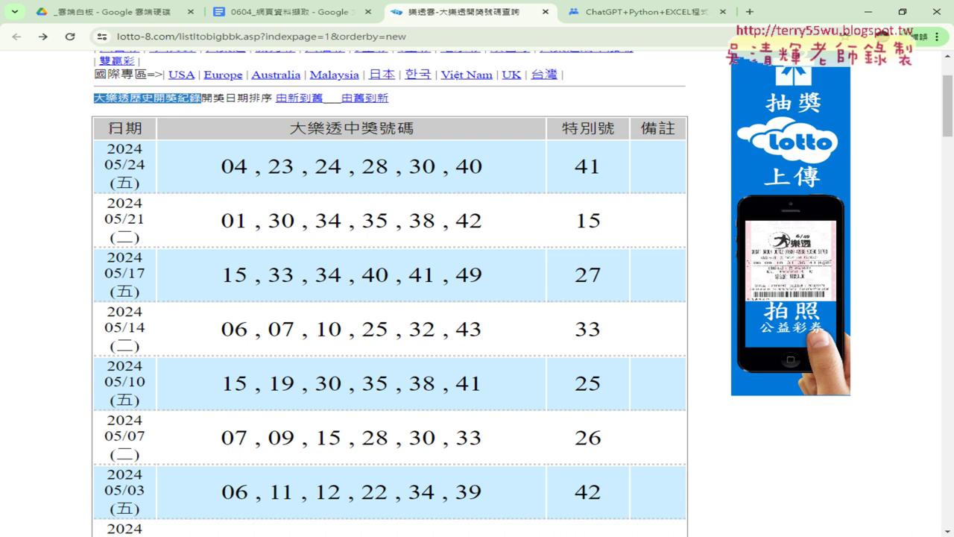
- View the lotto page's HTML source from the right-click menu, then go back to the results tab
{"action": "right_click", "coordinate": [110, 132]}
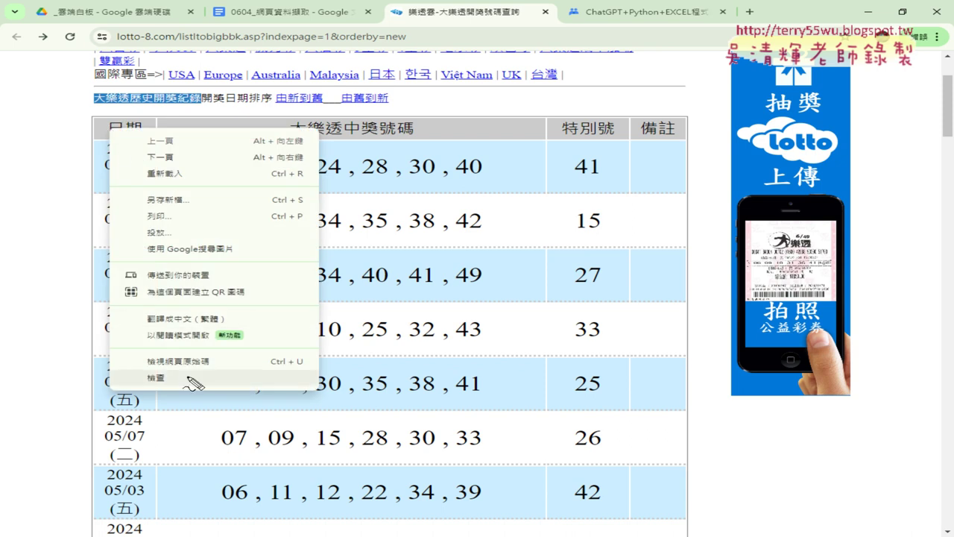
{"action": "left_click_drag", "start_coordinate": [195, 377], "coordinate": [224, 365]}
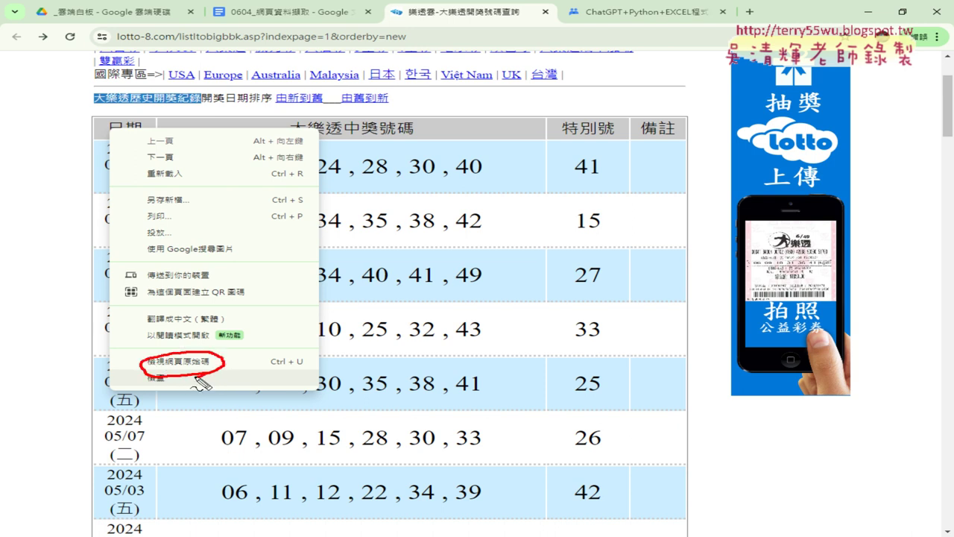
{"action": "key", "text": "Escape"}
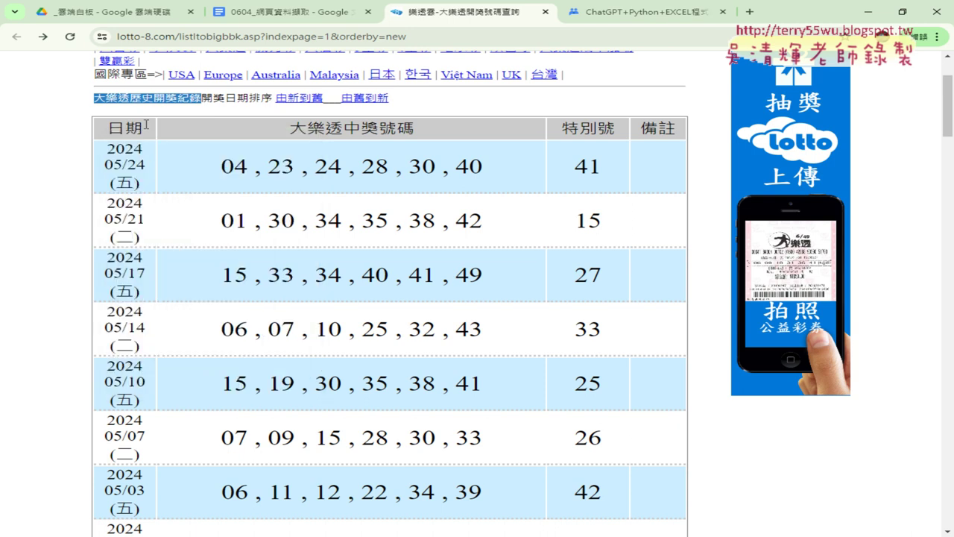
{"action": "right_click", "coordinate": [135, 125]}
{"action": "left_click", "coordinate": [240, 362]}
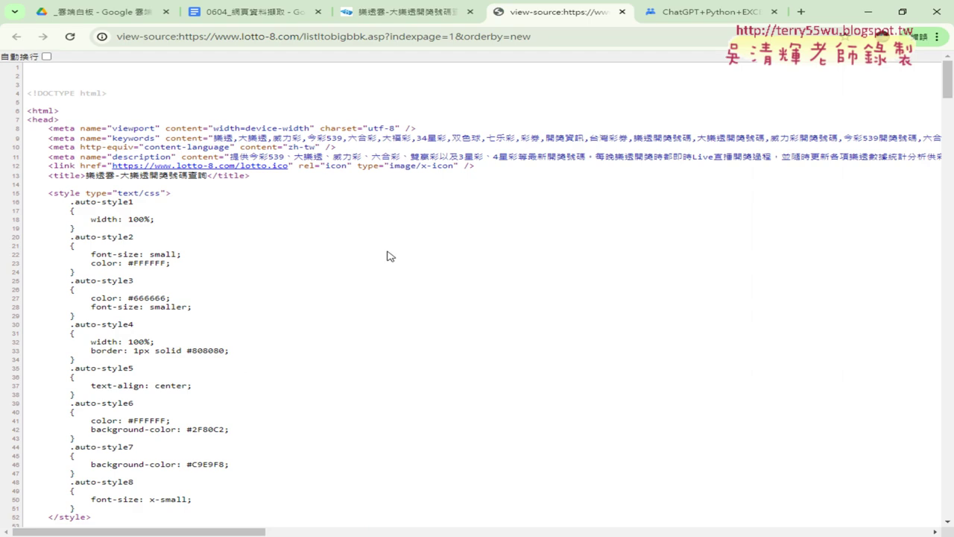
{"action": "scroll", "coordinate": [769, 202], "scroll_direction": "down", "scroll_amount": 5}
{"action": "mouse_move", "coordinate": [947, 108]}
{"action": "left_mouse_down"}
{"action": "mouse_move", "coordinate": [945, 501]}
{"action": "mouse_move", "coordinate": [945, 74]}
{"action": "left_mouse_up"}
{"action": "left_click", "coordinate": [625, 12]}
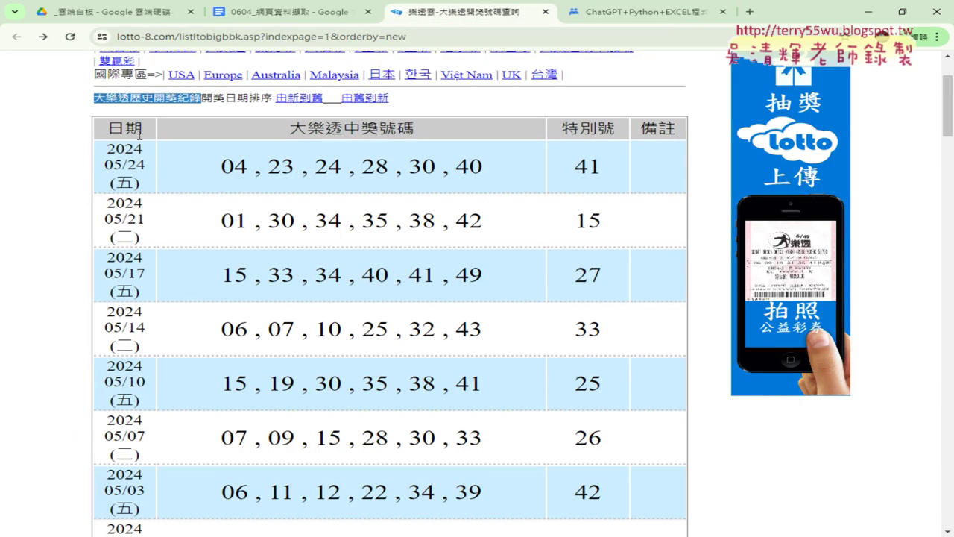
- Inspect the 日期 header with 檢查 to open DevTools on its td.auto-style5 element
{"action": "right_click", "coordinate": [114, 128]}
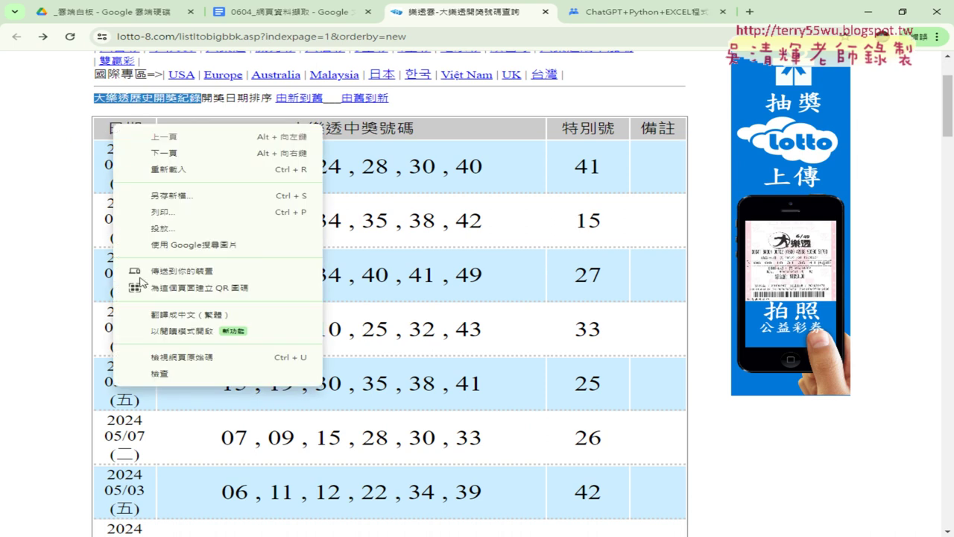
{"action": "left_click", "coordinate": [176, 381]}
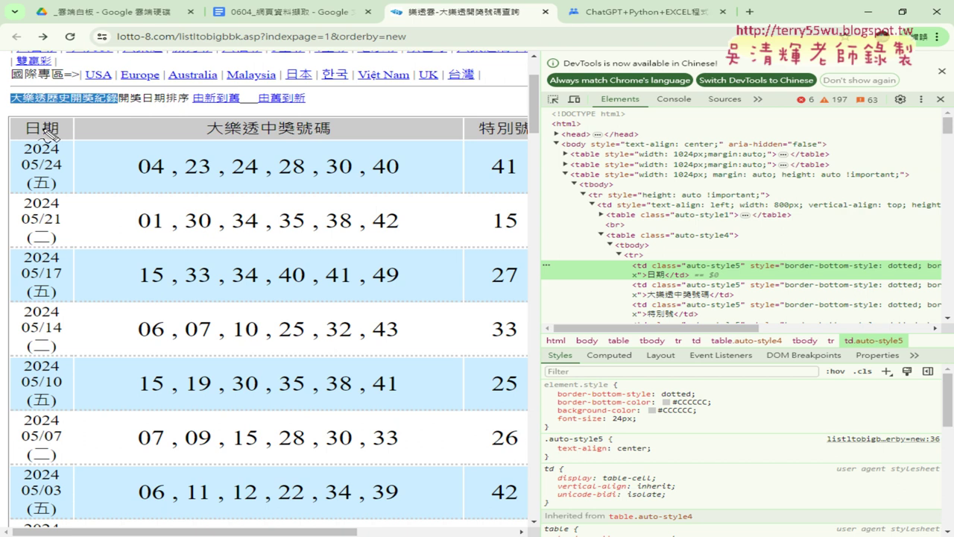
{"action": "left_click_drag", "start_coordinate": [64, 143], "coordinate": [72, 140]}
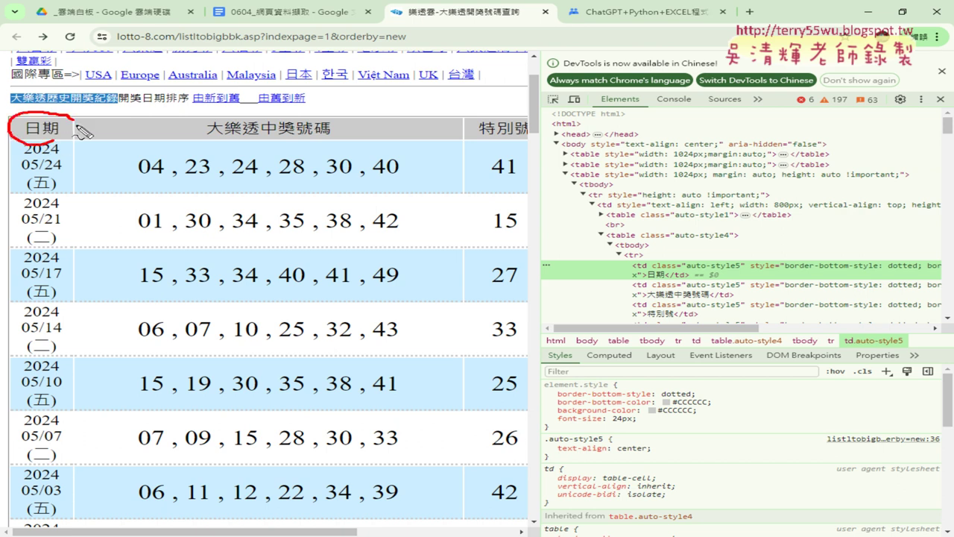
{"action": "mouse_move", "coordinate": [536, 45]}
{"action": "left_mouse_down"}
{"action": "mouse_move", "coordinate": [533, 418]}
{"action": "mouse_move", "coordinate": [571, 36]}
{"action": "mouse_move", "coordinate": [675, 35]}
{"action": "mouse_move", "coordinate": [650, 46]}
{"action": "left_mouse_up"}
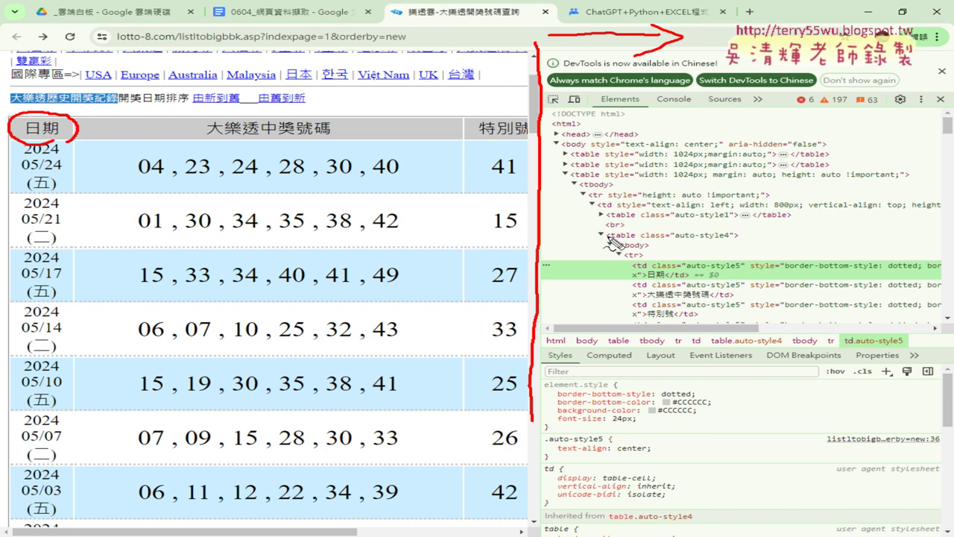
- Annotate the table, tr and 日期 td tags and the page's header row, then clear the marks
{"action": "left_click_drag", "start_coordinate": [605, 237], "coordinate": [615, 237]}
{"action": "mouse_move", "coordinate": [632, 242]}
{"action": "left_mouse_down"}
{"action": "mouse_move", "coordinate": [611, 233]}
{"action": "mouse_move", "coordinate": [635, 241]}
{"action": "left_mouse_up"}
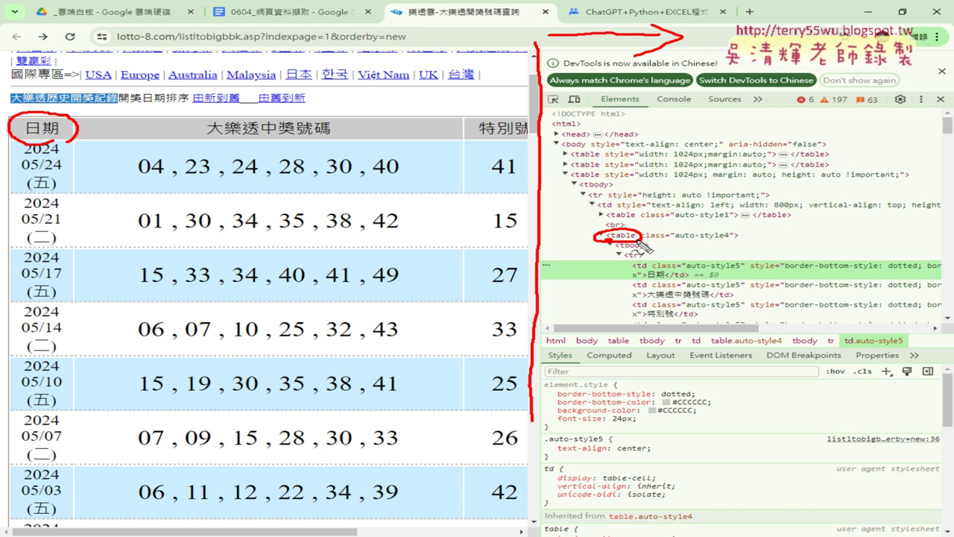
{"action": "mouse_move", "coordinate": [632, 255]}
{"action": "left_mouse_down"}
{"action": "mouse_move", "coordinate": [619, 262]}
{"action": "mouse_move", "coordinate": [655, 261]}
{"action": "left_mouse_up"}
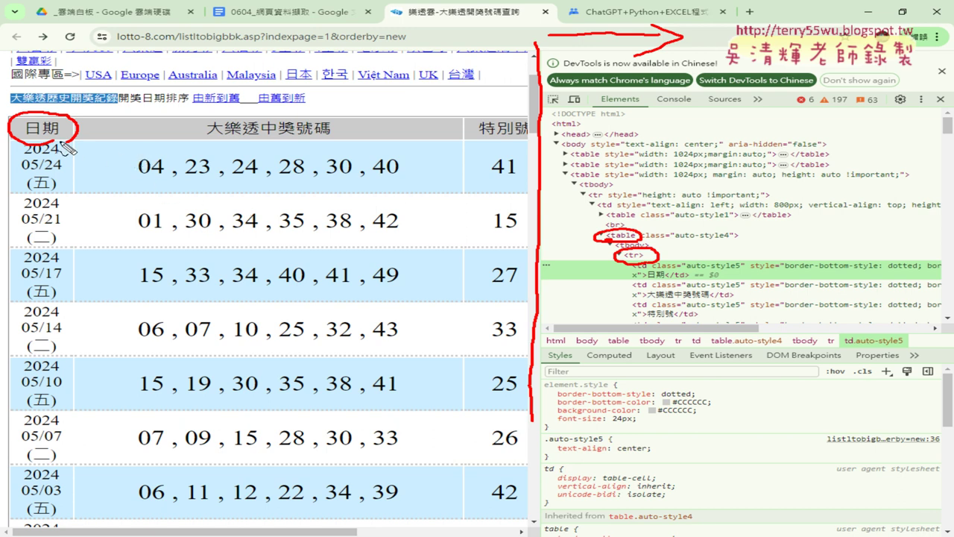
{"action": "left_click_drag", "start_coordinate": [9, 108], "coordinate": [7, 148]}
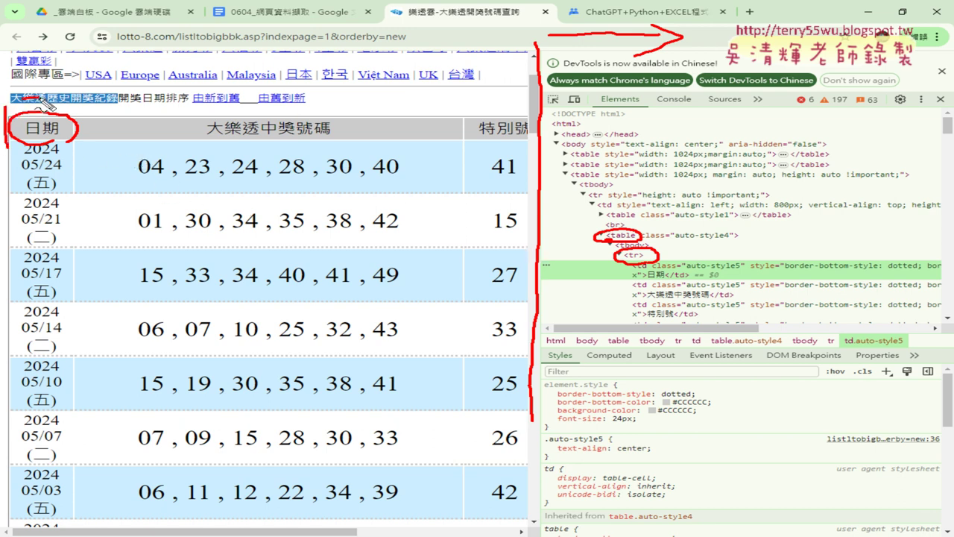
{"action": "left_click_drag", "start_coordinate": [41, 100], "coordinate": [541, 99]}
{"action": "left_click_drag", "start_coordinate": [4, 146], "coordinate": [499, 137]}
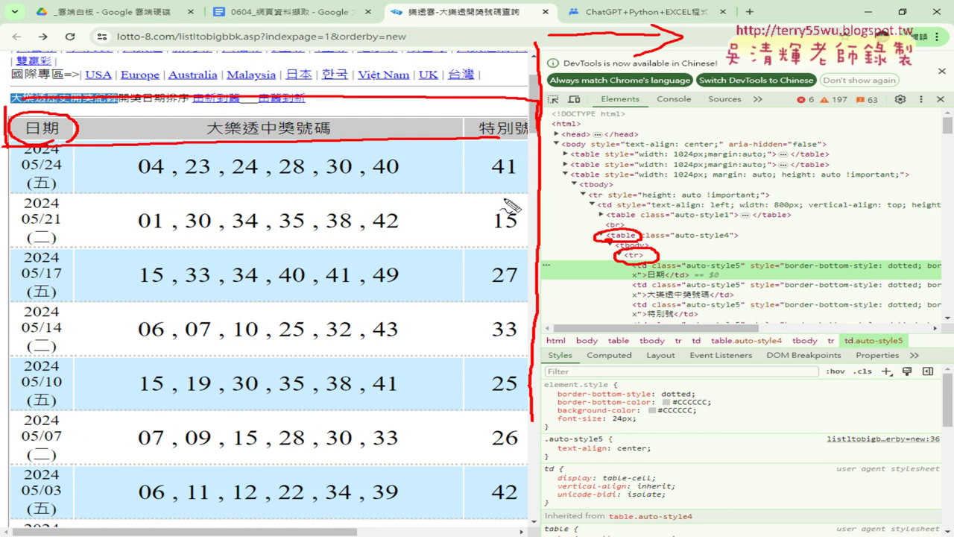
{"action": "mouse_move", "coordinate": [643, 273]}
{"action": "left_mouse_down"}
{"action": "mouse_move", "coordinate": [649, 263]}
{"action": "mouse_move", "coordinate": [654, 281]}
{"action": "left_mouse_up"}
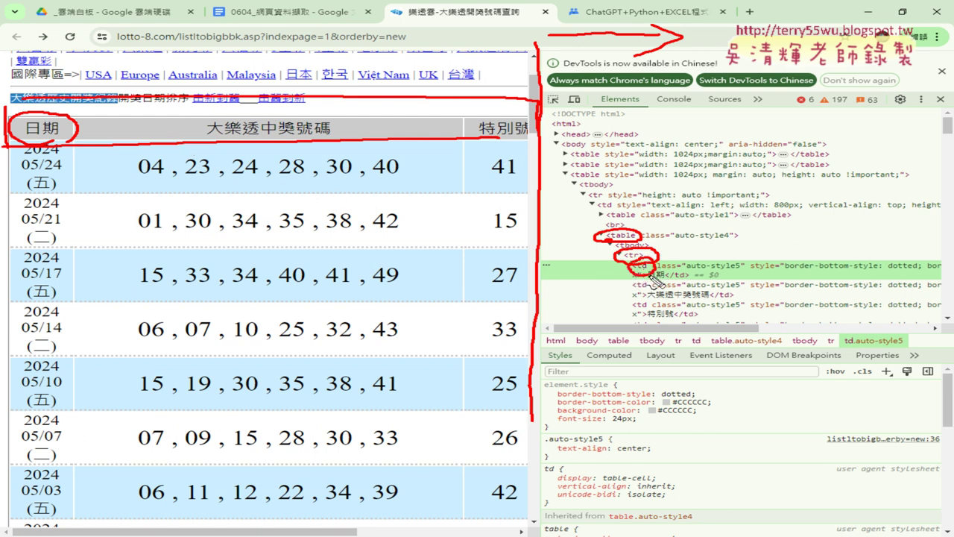
{"action": "key", "text": "Escape"}
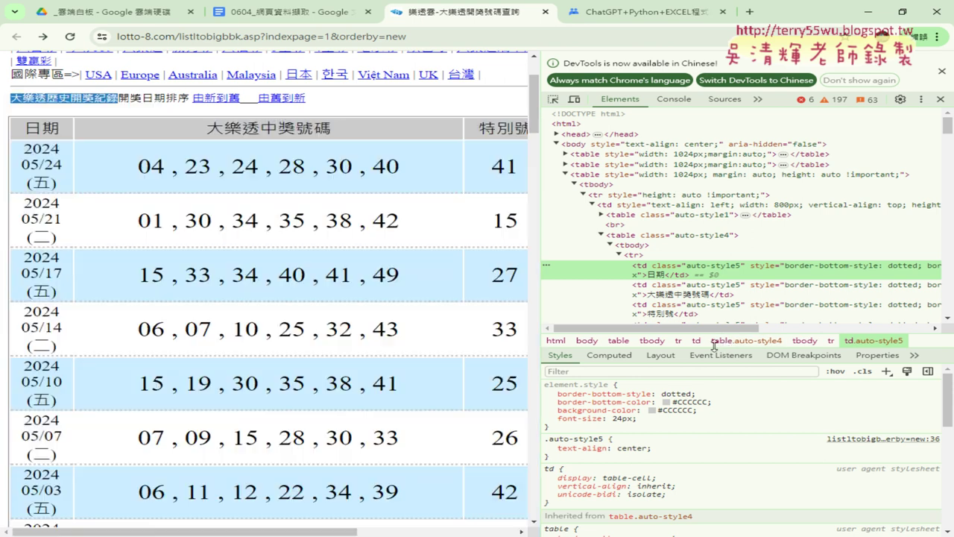
- Enlarge the element tree, re-inspect the 日期 header, and mark its opening and closing td tags
{"action": "left_click_drag", "start_coordinate": [718, 347], "coordinate": [717, 373]}
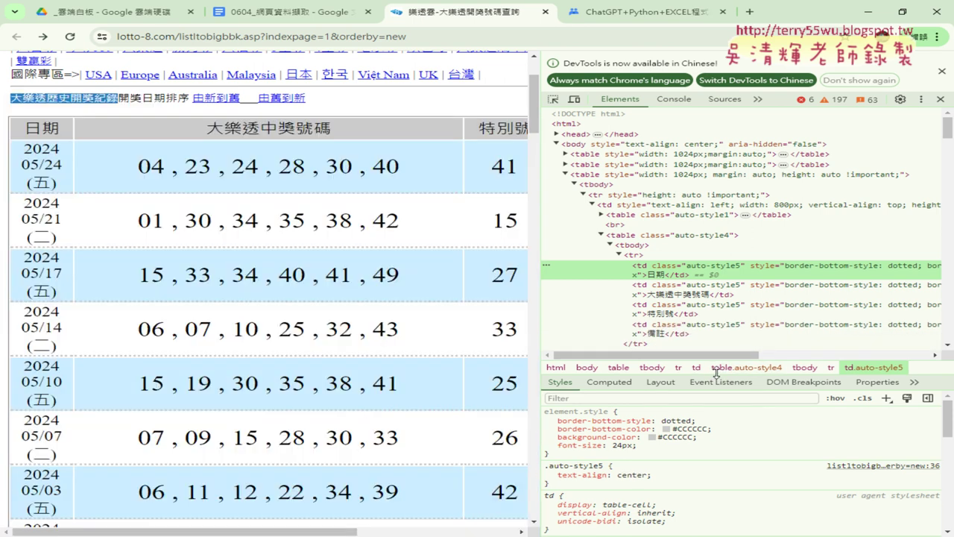
{"action": "right_click", "coordinate": [38, 125]}
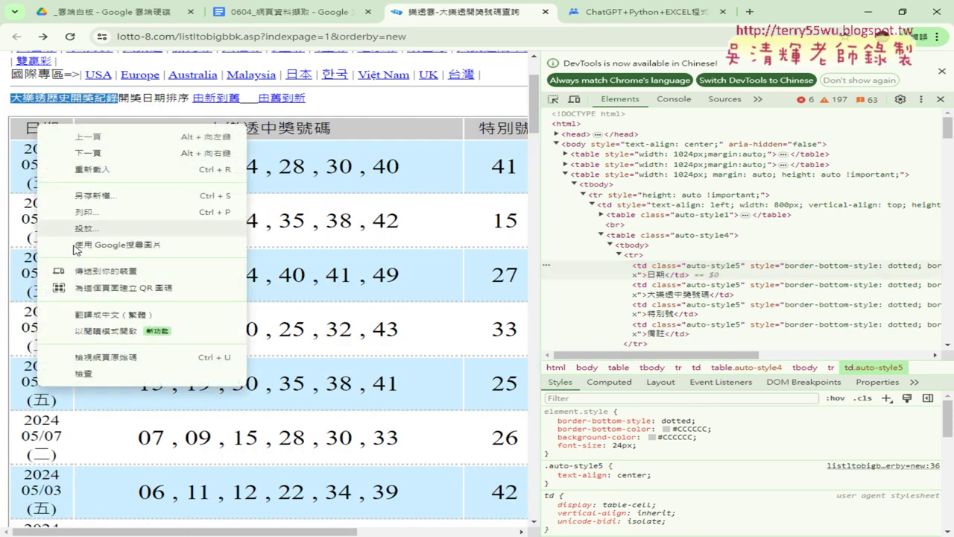
{"action": "left_click", "coordinate": [107, 379]}
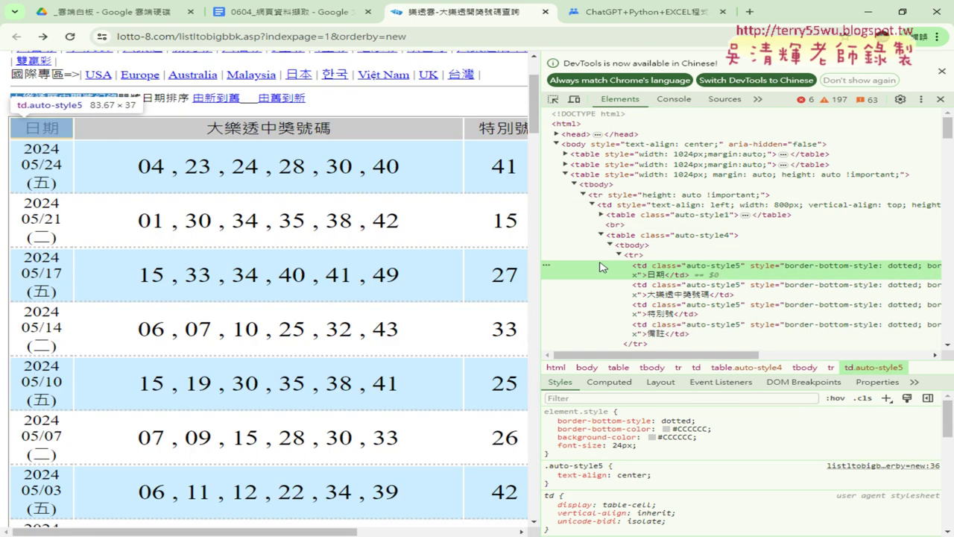
{"action": "right_click", "coordinate": [28, 125]}
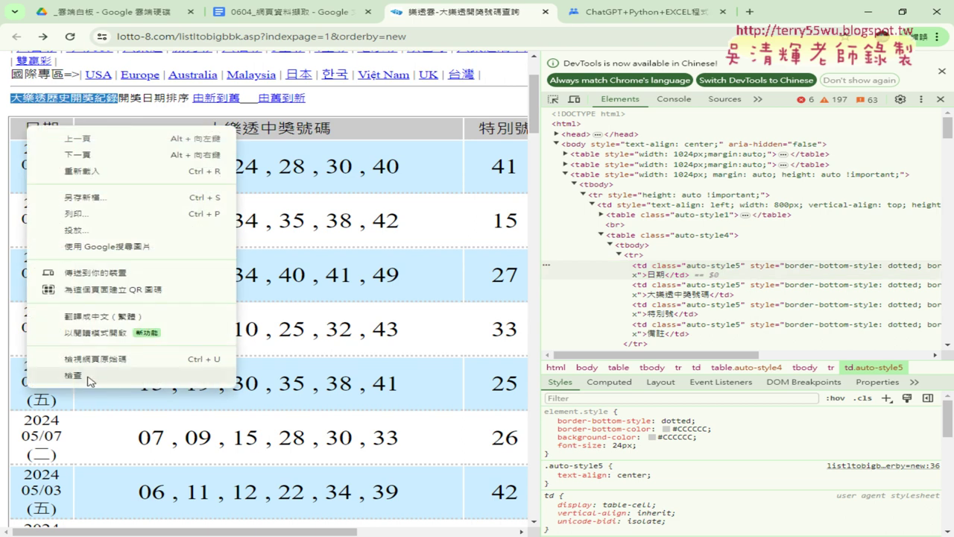
{"action": "left_click_drag", "start_coordinate": [87, 381], "coordinate": [98, 392]}
{"action": "mouse_move", "coordinate": [61, 138]}
{"action": "left_mouse_down"}
{"action": "mouse_move", "coordinate": [34, 142]}
{"action": "mouse_move", "coordinate": [46, 142]}
{"action": "left_mouse_up"}
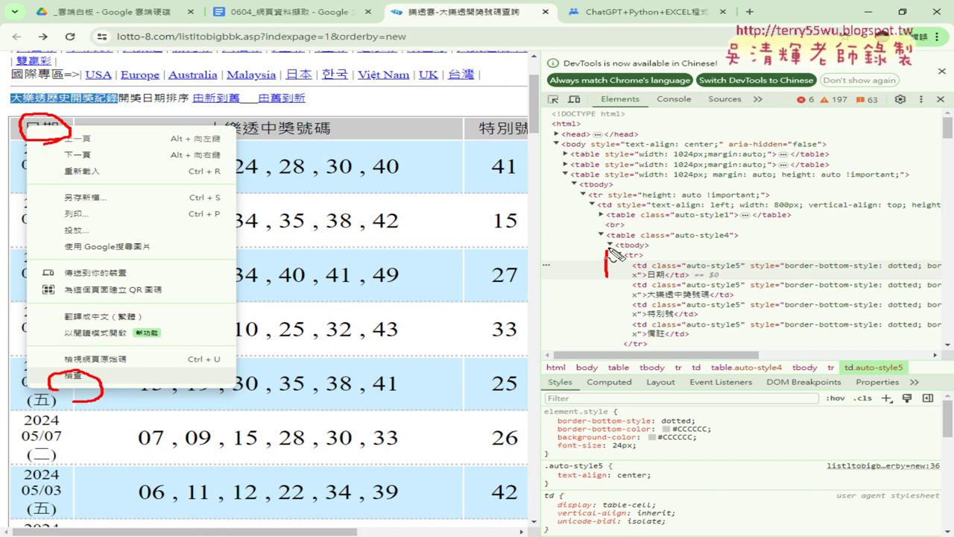
{"action": "mouse_move", "coordinate": [610, 260]}
{"action": "left_mouse_down"}
{"action": "mouse_move", "coordinate": [762, 260]}
{"action": "mouse_move", "coordinate": [944, 282]}
{"action": "left_mouse_up"}
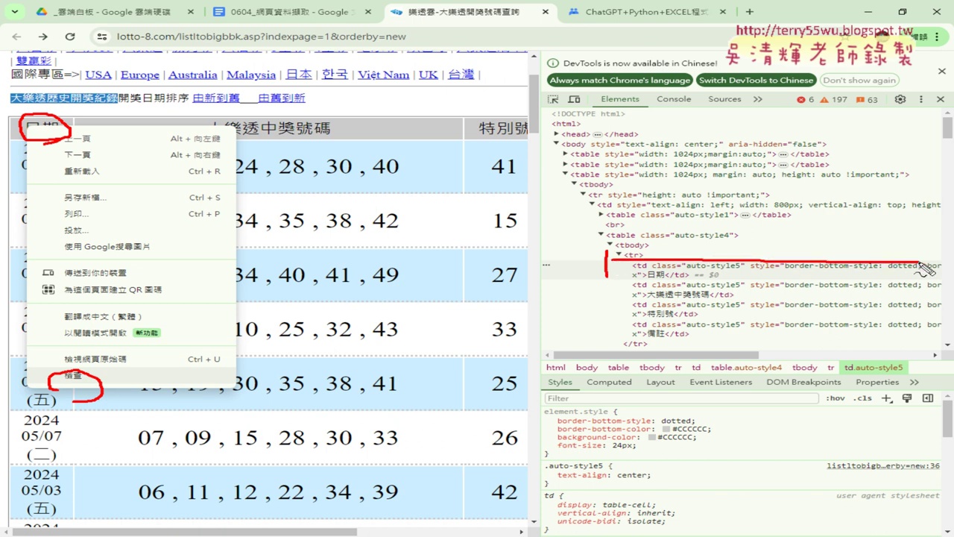
{"action": "left_click_drag", "start_coordinate": [616, 280], "coordinate": [941, 282]}
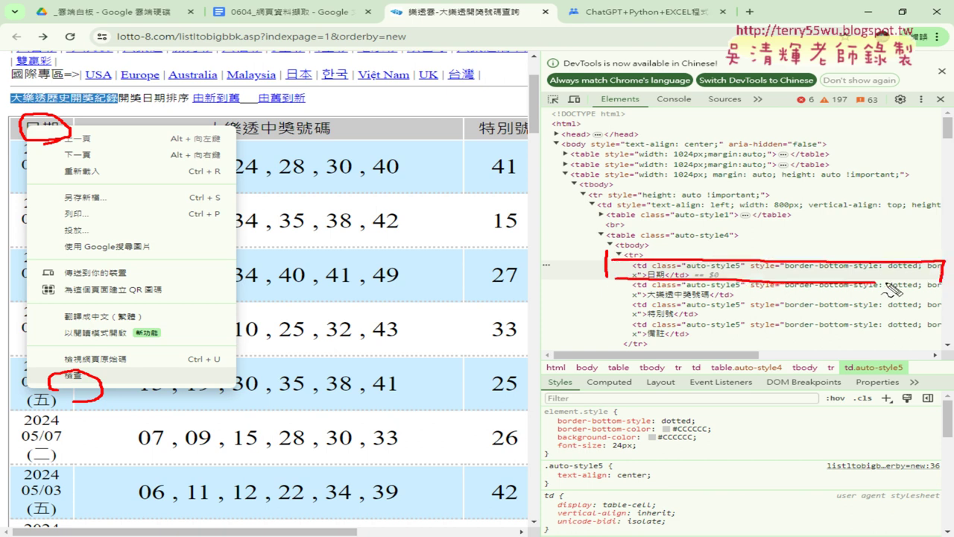
{"action": "left_click_drag", "start_coordinate": [633, 272], "coordinate": [644, 269]}
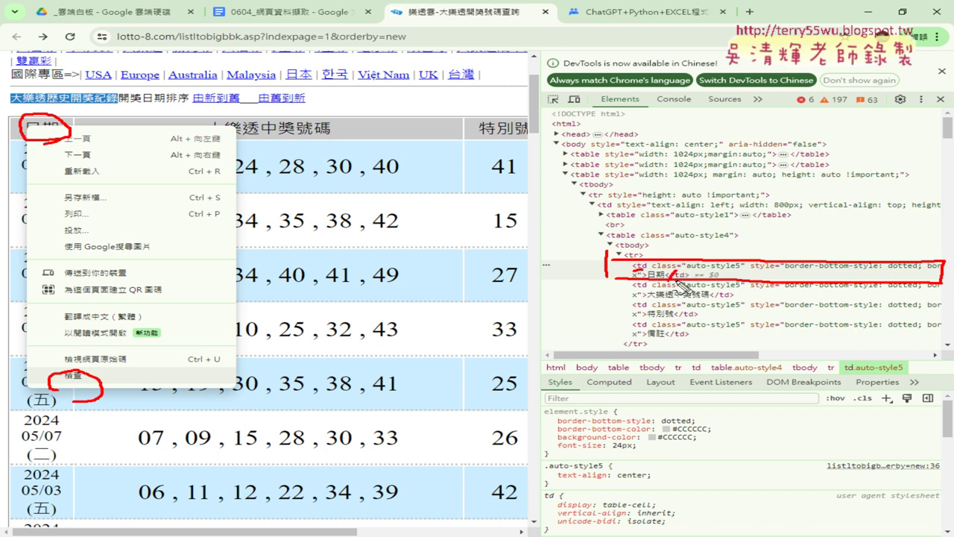
{"action": "left_click_drag", "start_coordinate": [676, 272], "coordinate": [660, 284]}
{"action": "key", "text": "Escape"}
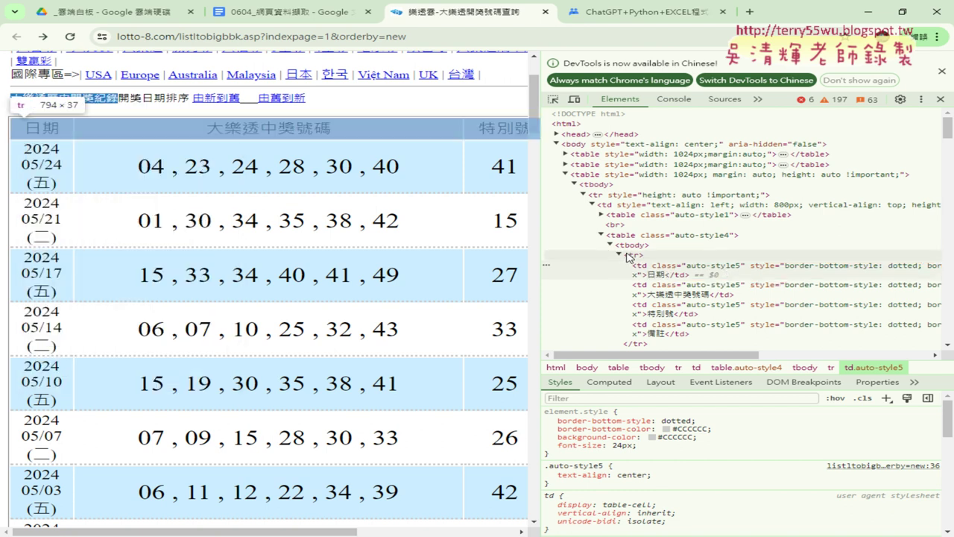
- Select the header tr and link its 日期, 大樂透中獎號碼, 特別號 and 備註 cells to the table header
{"action": "left_click", "coordinate": [632, 256]}
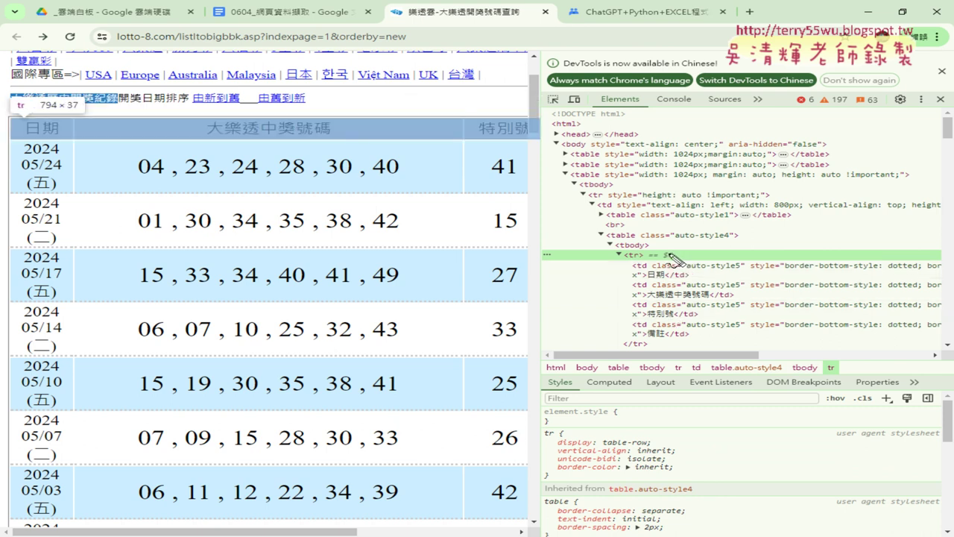
{"action": "left_click_drag", "start_coordinate": [663, 270], "coordinate": [675, 265]}
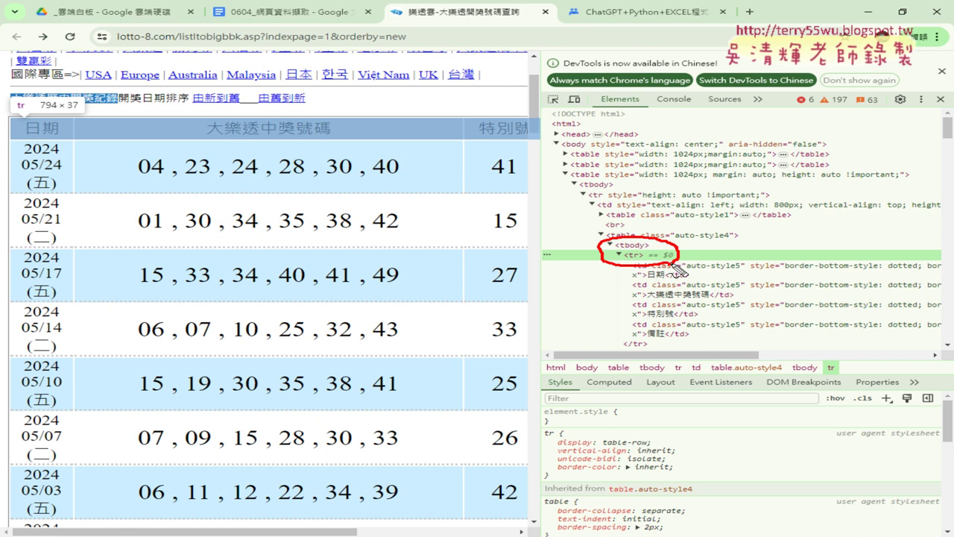
{"action": "mouse_move", "coordinate": [514, 143]}
{"action": "left_mouse_down"}
{"action": "mouse_move", "coordinate": [7, 148]}
{"action": "mouse_move", "coordinate": [201, 105]}
{"action": "mouse_move", "coordinate": [515, 106]}
{"action": "mouse_move", "coordinate": [561, 141]}
{"action": "mouse_move", "coordinate": [497, 149]}
{"action": "left_mouse_up"}
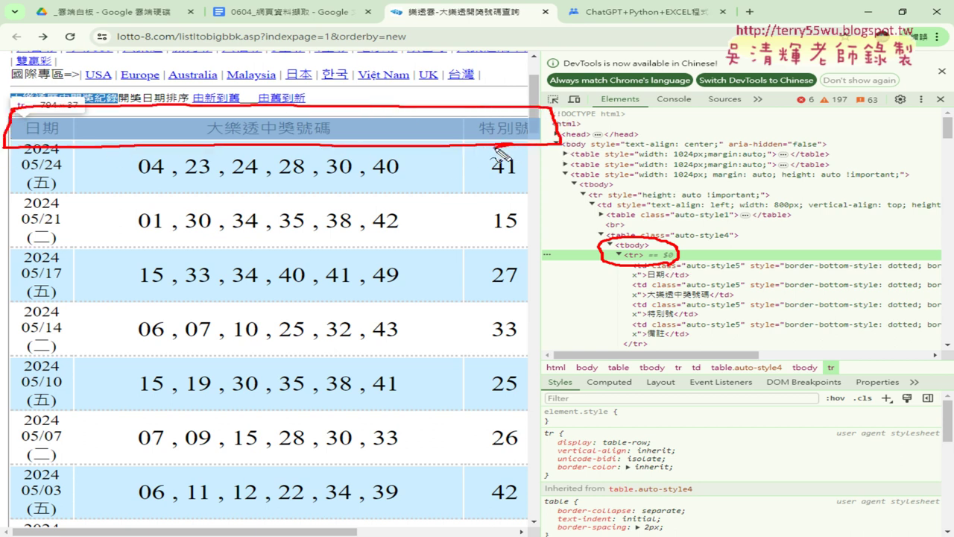
{"action": "mouse_move", "coordinate": [648, 246]}
{"action": "left_mouse_down"}
{"action": "mouse_move", "coordinate": [552, 153]}
{"action": "mouse_move", "coordinate": [574, 170]}
{"action": "mouse_move", "coordinate": [570, 150]}
{"action": "left_mouse_up"}
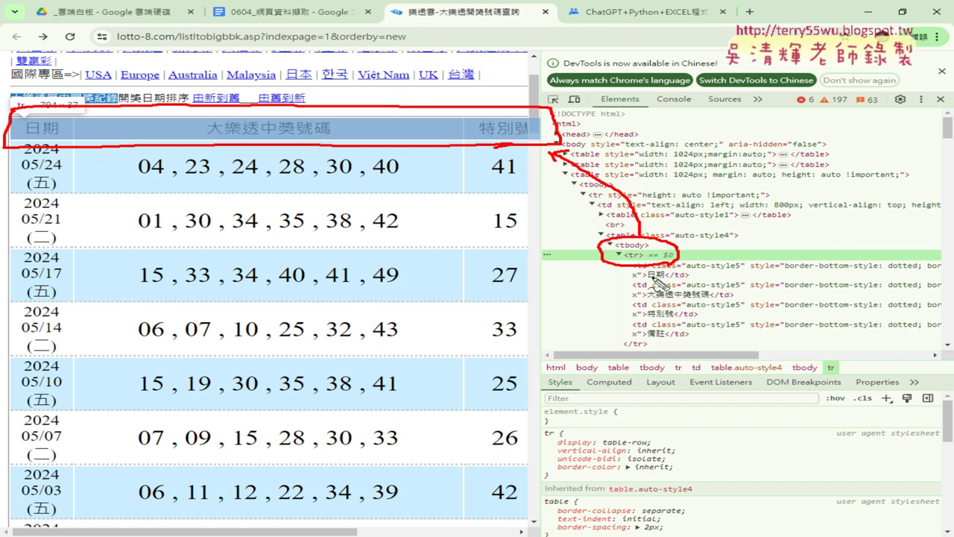
{"action": "left_click_drag", "start_coordinate": [648, 280], "coordinate": [659, 280]}
{"action": "left_click_drag", "start_coordinate": [14, 134], "coordinate": [42, 134]}
{"action": "left_click_drag", "start_coordinate": [649, 299], "coordinate": [714, 299]}
{"action": "left_click_drag", "start_coordinate": [207, 137], "coordinate": [329, 137]}
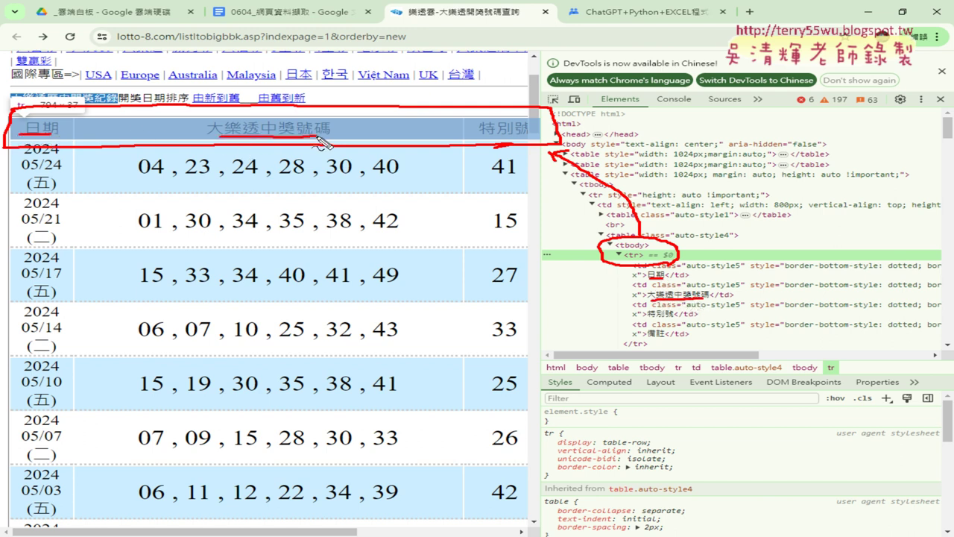
{"action": "left_click_drag", "start_coordinate": [649, 316], "coordinate": [676, 316]}
{"action": "left_click_drag", "start_coordinate": [483, 137], "coordinate": [528, 138]}
{"action": "mouse_move", "coordinate": [650, 337]}
{"action": "left_mouse_down"}
{"action": "mouse_move", "coordinate": [662, 337]}
{"action": "mouse_move", "coordinate": [650, 347]}
{"action": "left_mouse_up"}
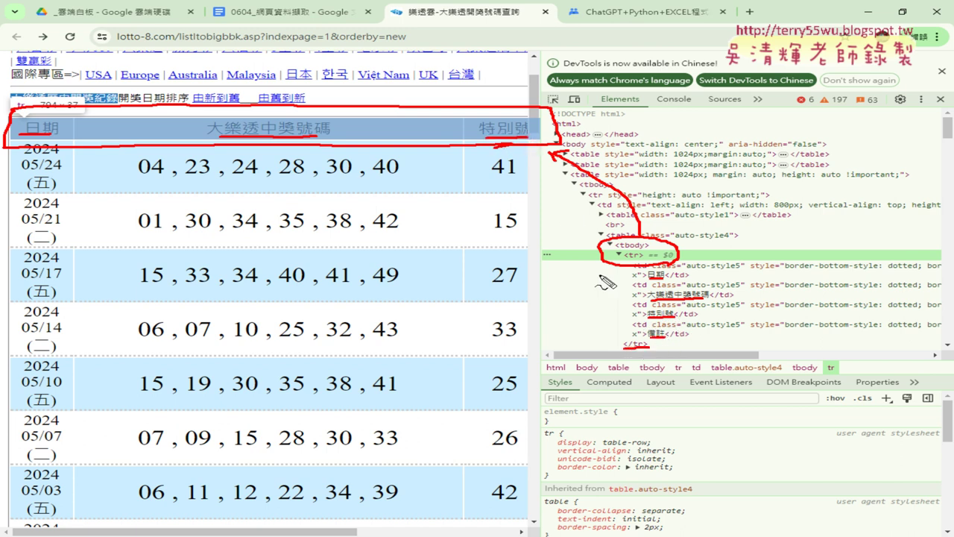
{"action": "left_click_drag", "start_coordinate": [602, 255], "coordinate": [610, 347]}
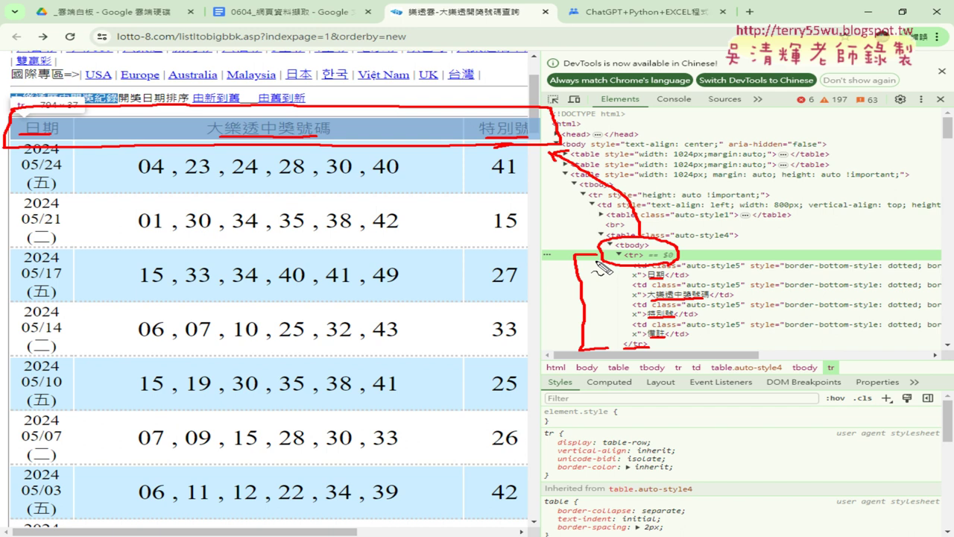
{"action": "key", "text": "Escape"}
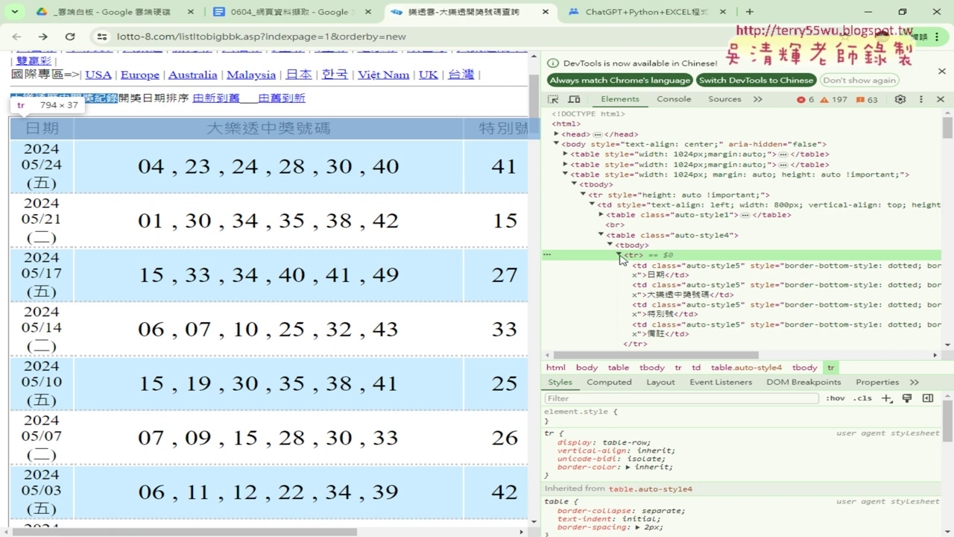
- Collapse the header tr and re-expand table.auto-style4 so each draw row appears as a collapsed tr
{"action": "left_click", "coordinate": [619, 255]}
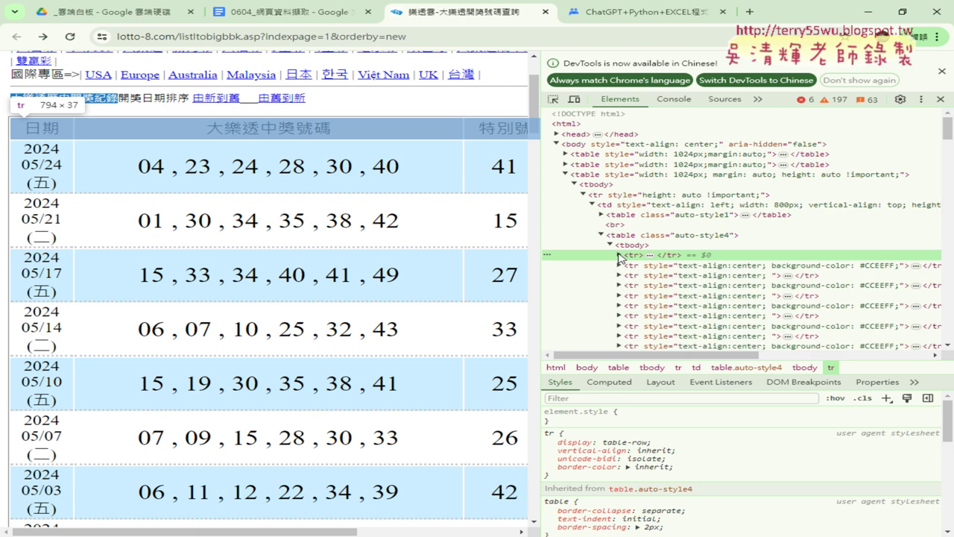
{"action": "left_click", "coordinate": [619, 255]}
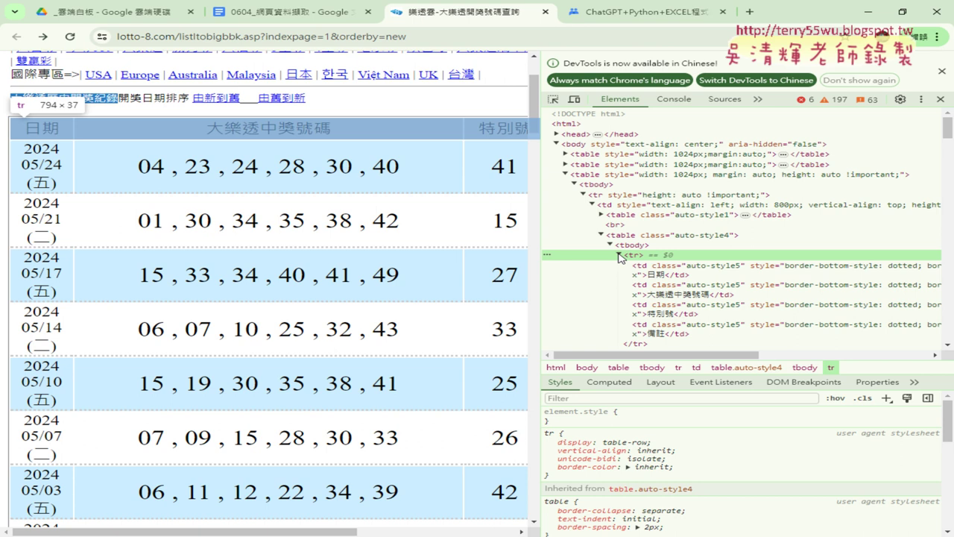
{"action": "left_click", "coordinate": [619, 255]}
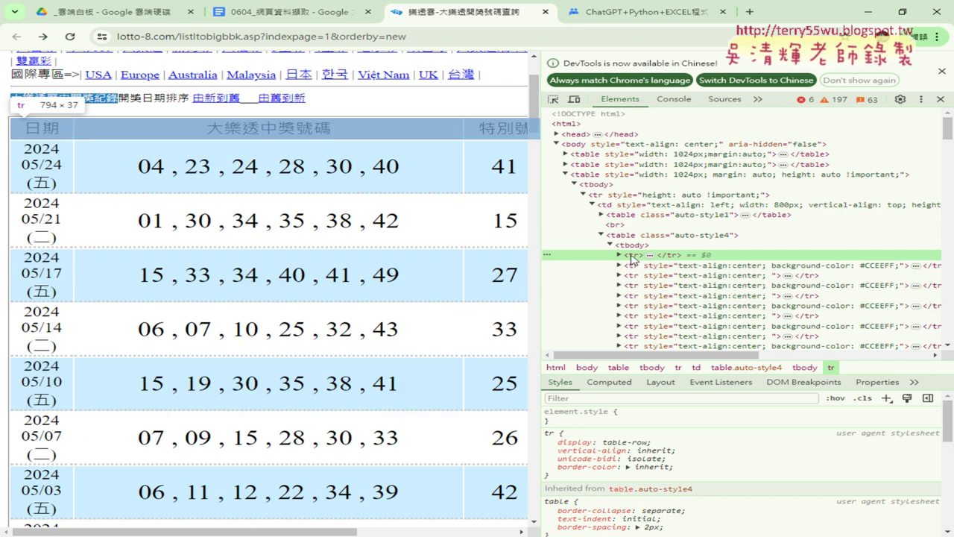
{"action": "left_click", "coordinate": [619, 255]}
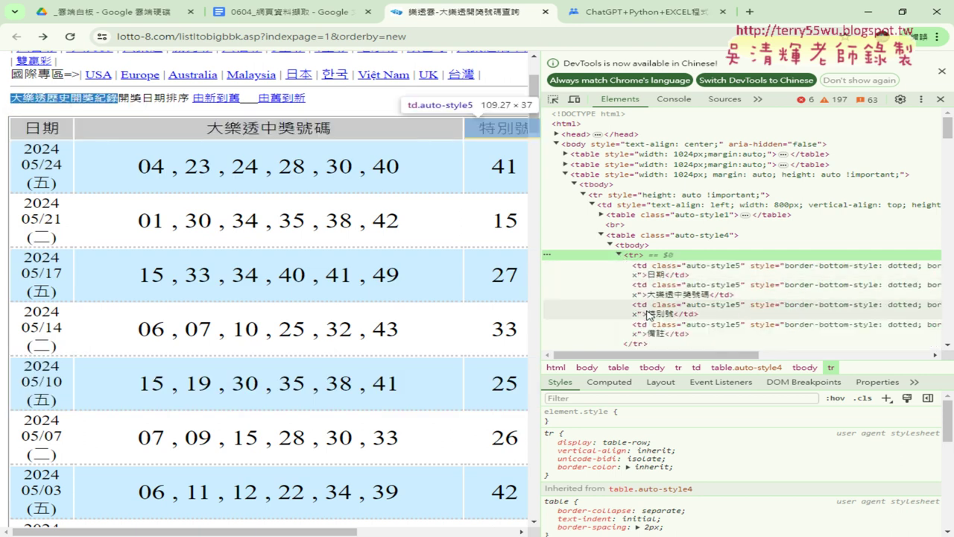
{"action": "left_click", "coordinate": [619, 254]}
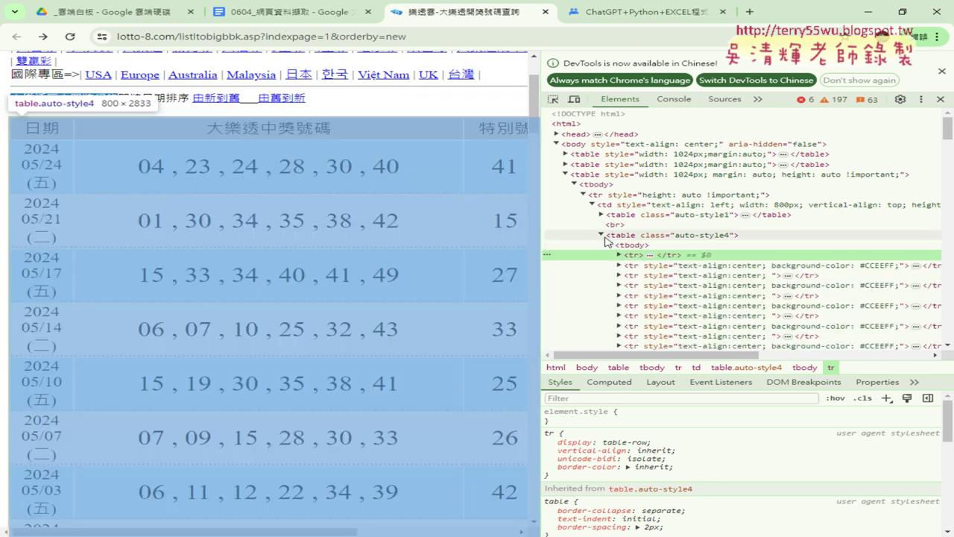
{"action": "left_click", "coordinate": [603, 235]}
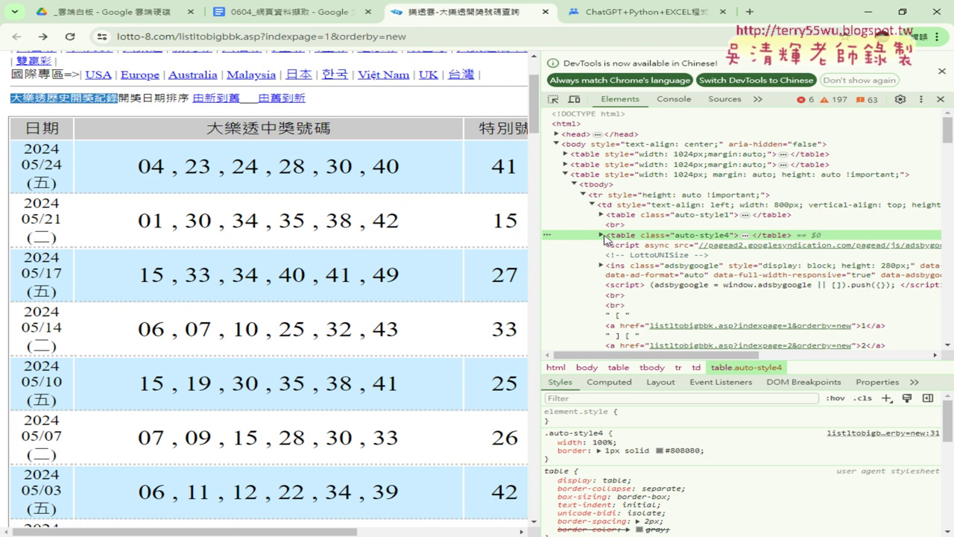
{"action": "left_click", "coordinate": [601, 235]}
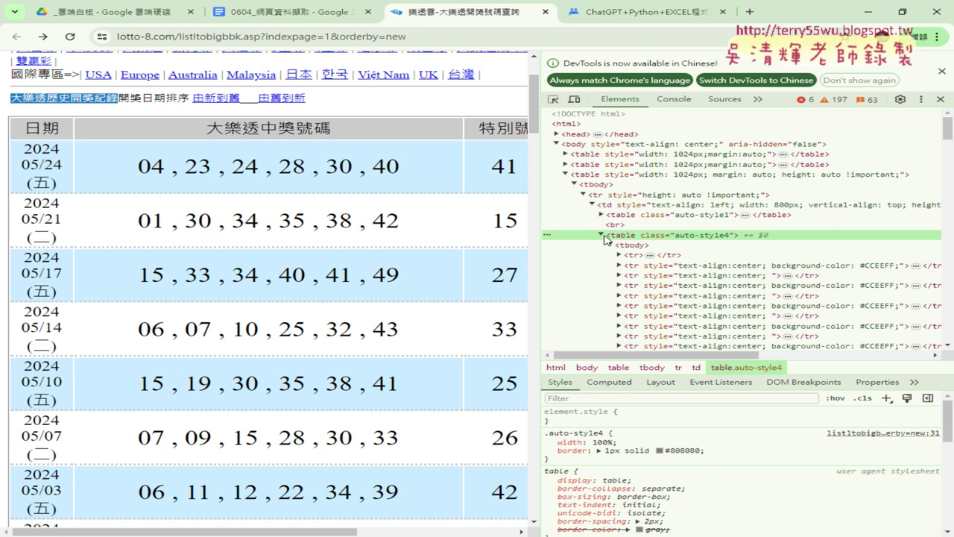
- In the 0604_網頁資料擷取 notes, highlight beautifulsoup4 and the python -m pip install beautifulsoup4 command
{"action": "left_click", "coordinate": [284, 21]}
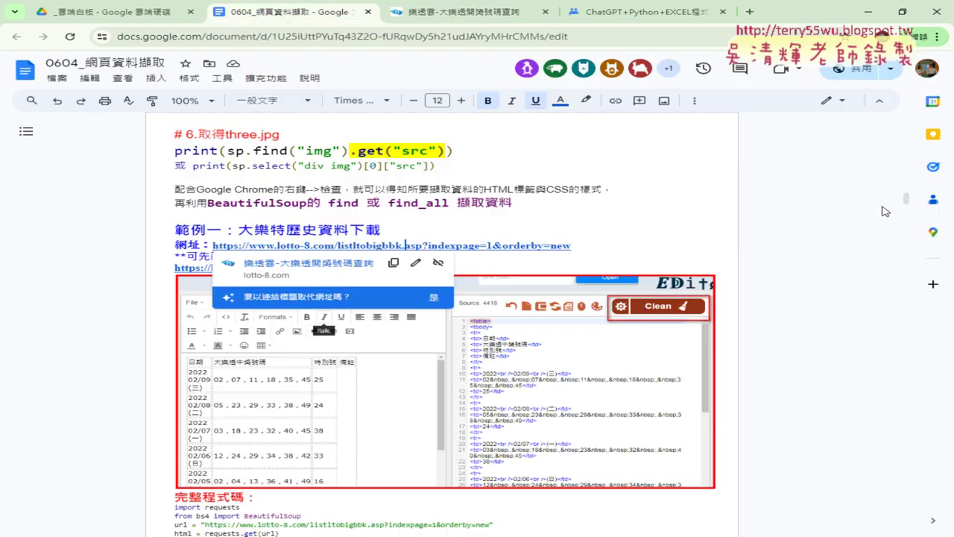
{"action": "left_click_drag", "start_coordinate": [906, 201], "coordinate": [910, 108]}
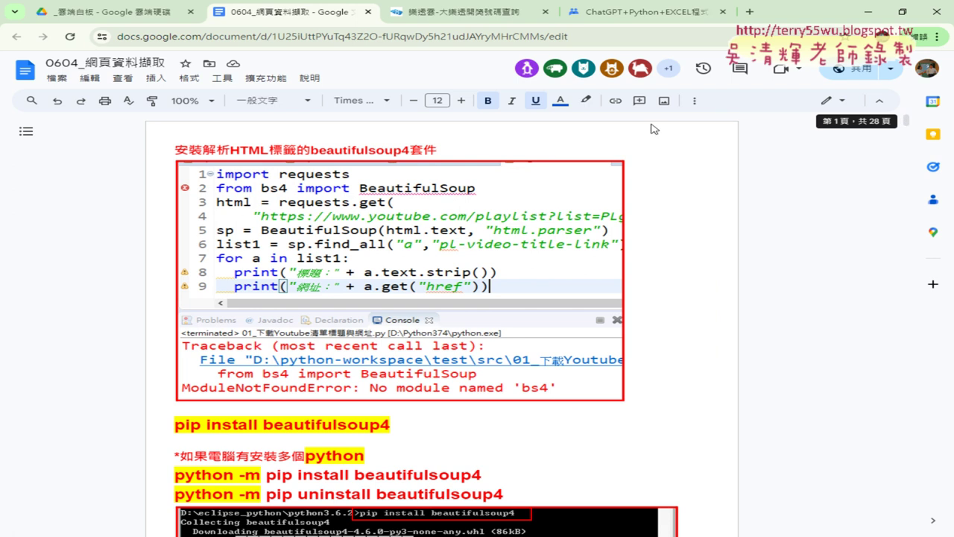
{"action": "left_click_drag", "start_coordinate": [310, 152], "coordinate": [411, 150]}
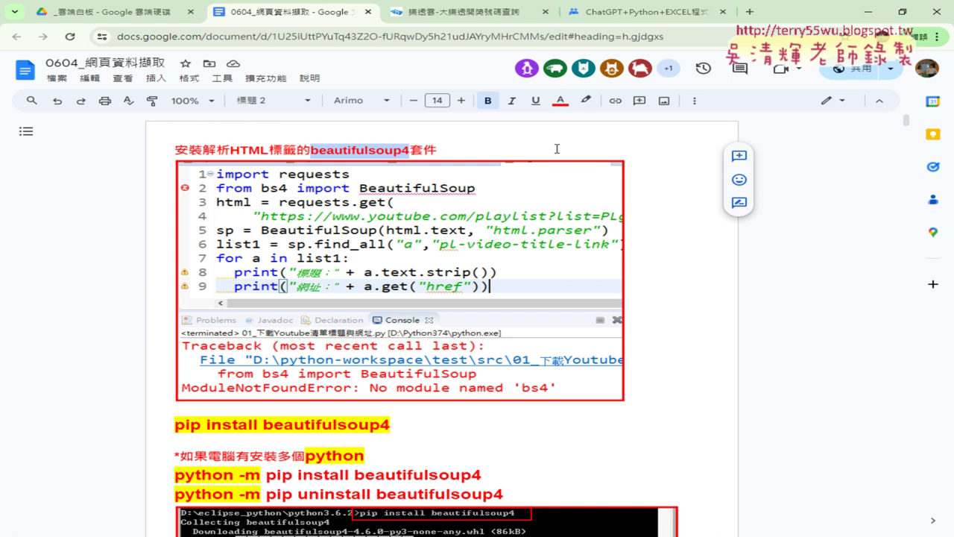
{"action": "scroll", "coordinate": [500, 216], "scroll_direction": "down", "scroll_amount": 1}
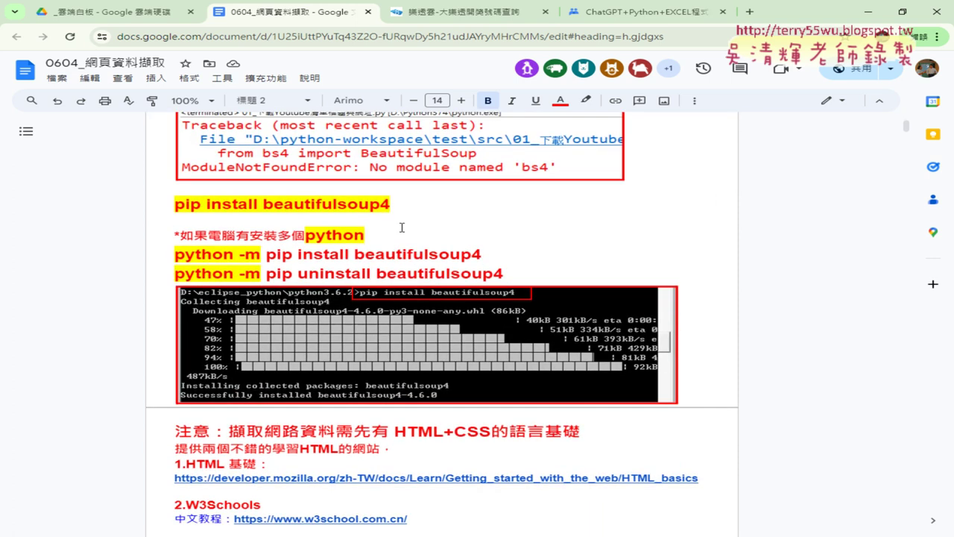
{"action": "left_click_drag", "start_coordinate": [175, 192], "coordinate": [395, 190]}
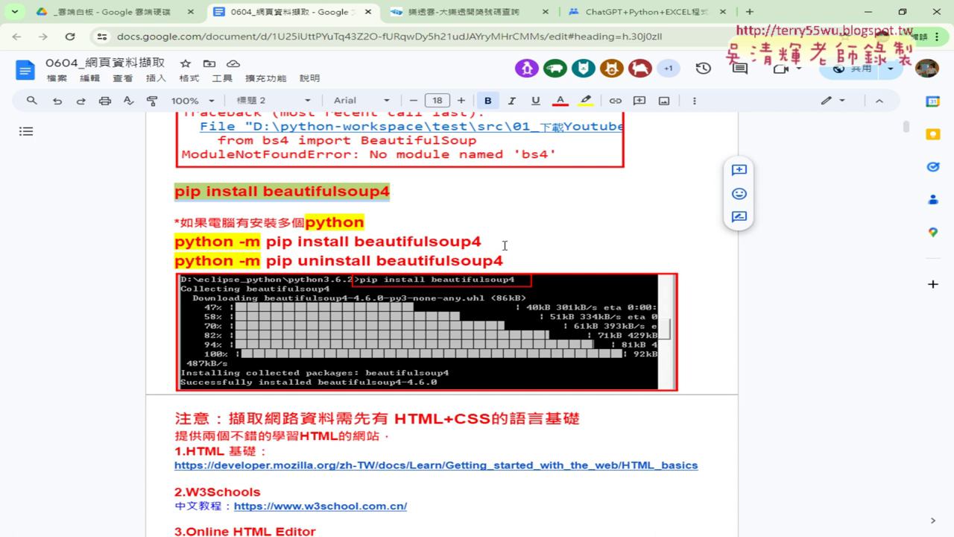
{"action": "left_click_drag", "start_coordinate": [501, 242], "coordinate": [182, 232]}
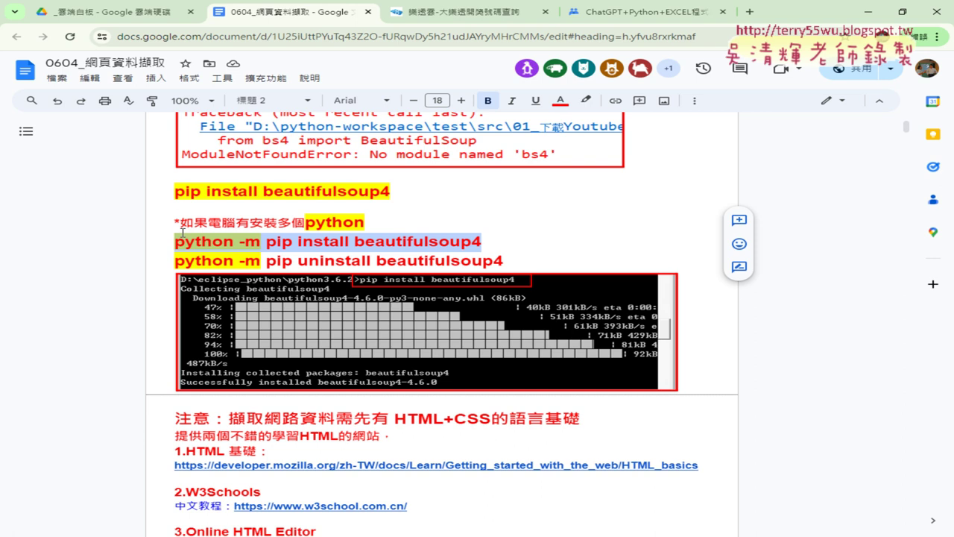
{"action": "scroll", "coordinate": [100, 214], "scroll_direction": "down", "scroll_amount": 5}
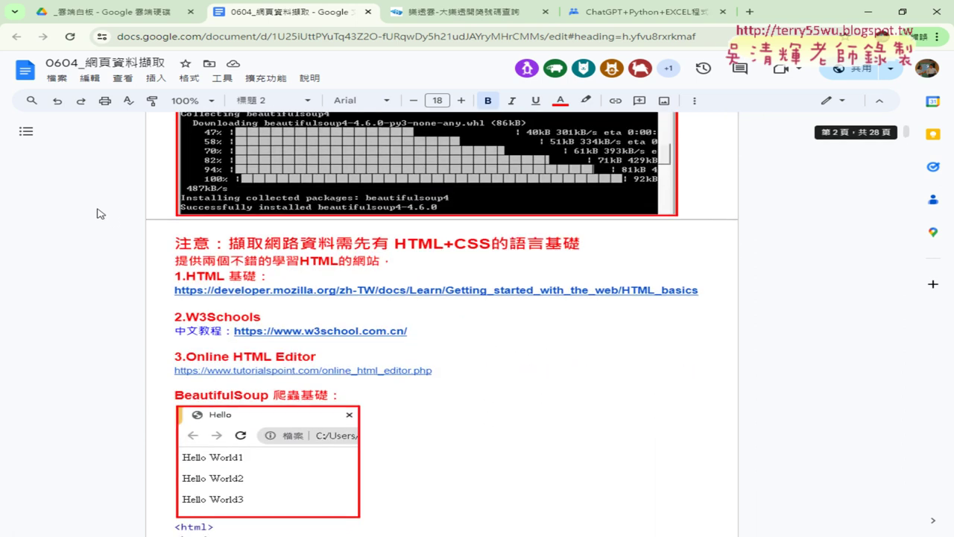
{"action": "scroll", "coordinate": [100, 214], "scroll_direction": "down", "scroll_amount": 1}
{"action": "scroll", "coordinate": [100, 214], "scroll_direction": "down", "scroll_amount": 2}
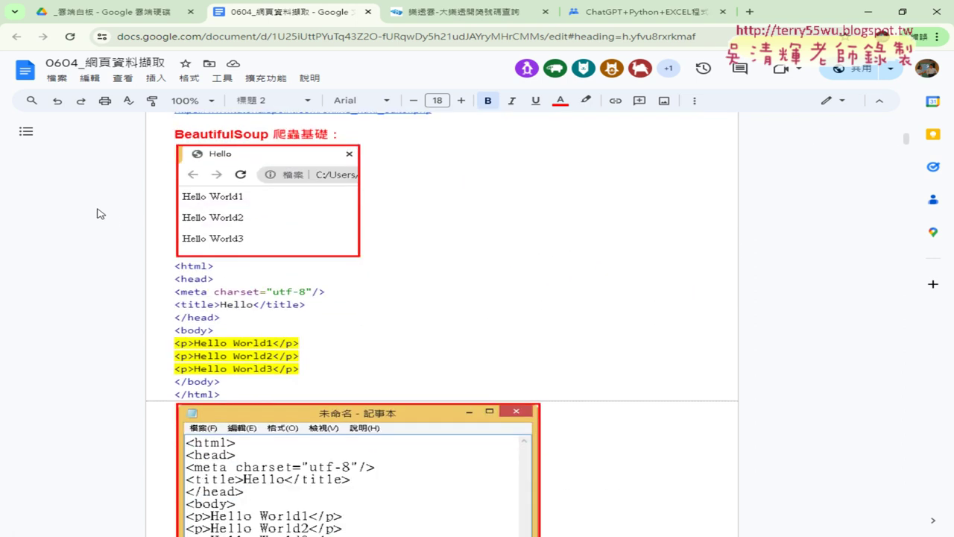
{"action": "scroll", "coordinate": [100, 214], "scroll_direction": "down", "scroll_amount": 1}
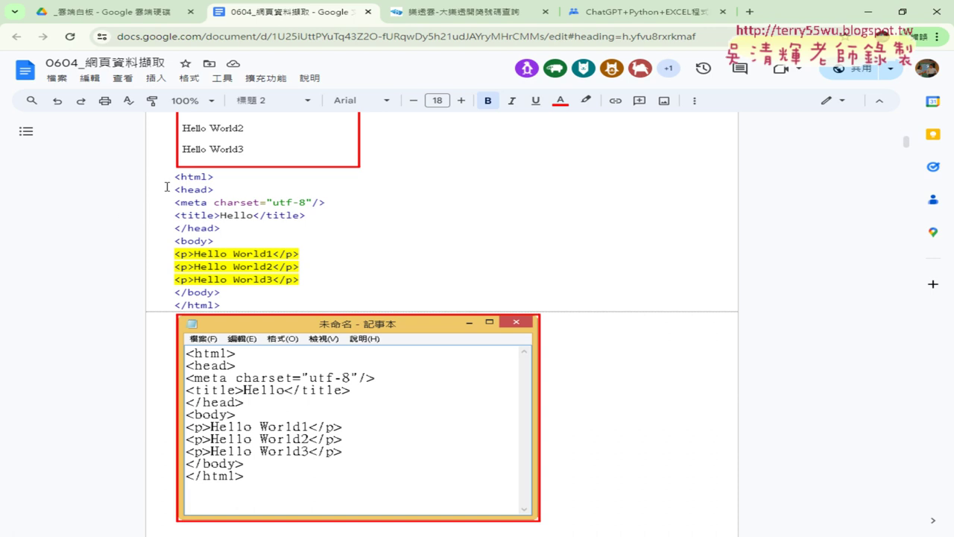
{"action": "left_click_drag", "start_coordinate": [172, 177], "coordinate": [238, 305]}
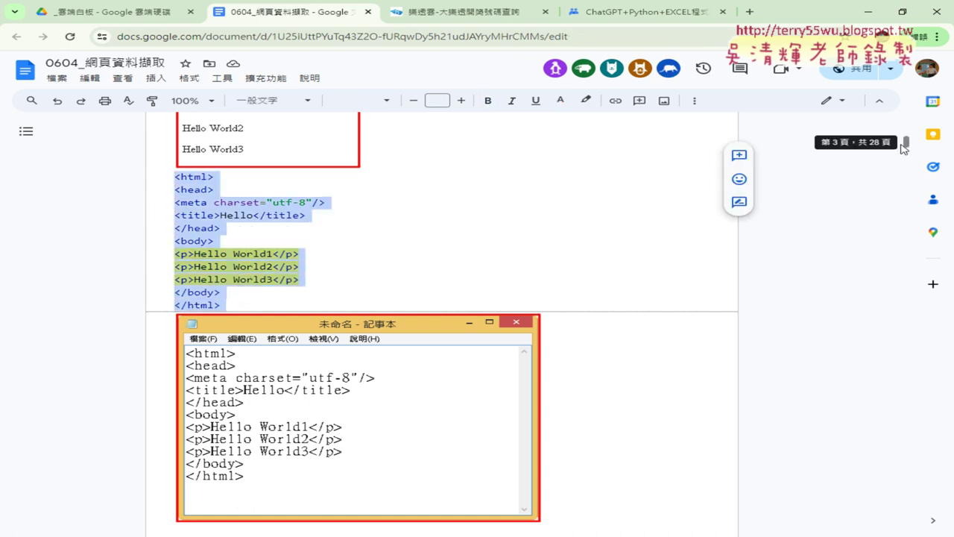
{"action": "left_click", "coordinate": [409, 243]}
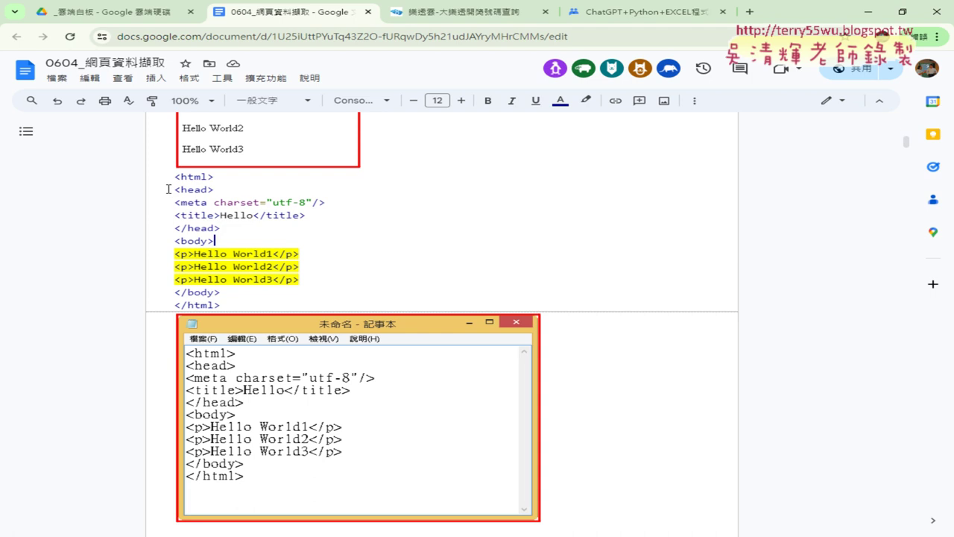
{"action": "left_click_drag", "start_coordinate": [177, 177], "coordinate": [231, 304]}
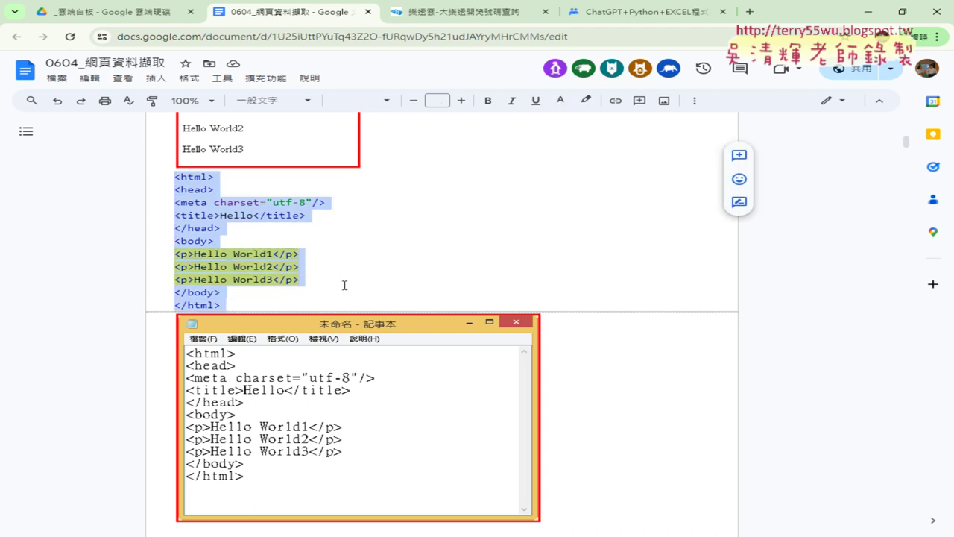
{"action": "left_click", "coordinate": [318, 290]}
{"action": "mouse_move", "coordinate": [262, 302]}
{"action": "left_mouse_down"}
{"action": "mouse_move", "coordinate": [229, 291]}
{"action": "mouse_move", "coordinate": [173, 176]}
{"action": "mouse_move", "coordinate": [217, 177]}
{"action": "left_mouse_up"}
{"action": "left_click_drag", "start_coordinate": [168, 306], "coordinate": [220, 305]}
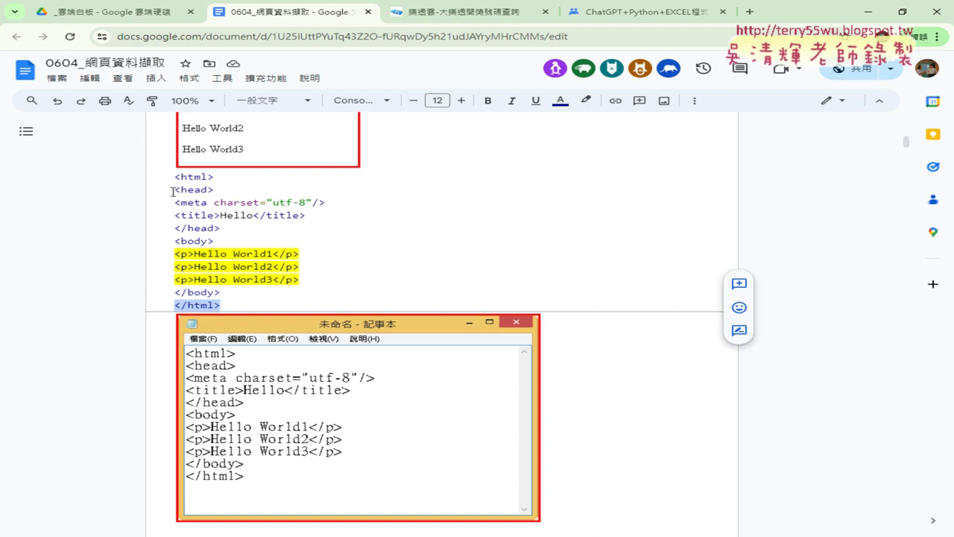
{"action": "mouse_move", "coordinate": [173, 190]}
{"action": "left_mouse_down"}
{"action": "mouse_move", "coordinate": [224, 229]}
{"action": "mouse_move", "coordinate": [224, 293]}
{"action": "left_mouse_up"}
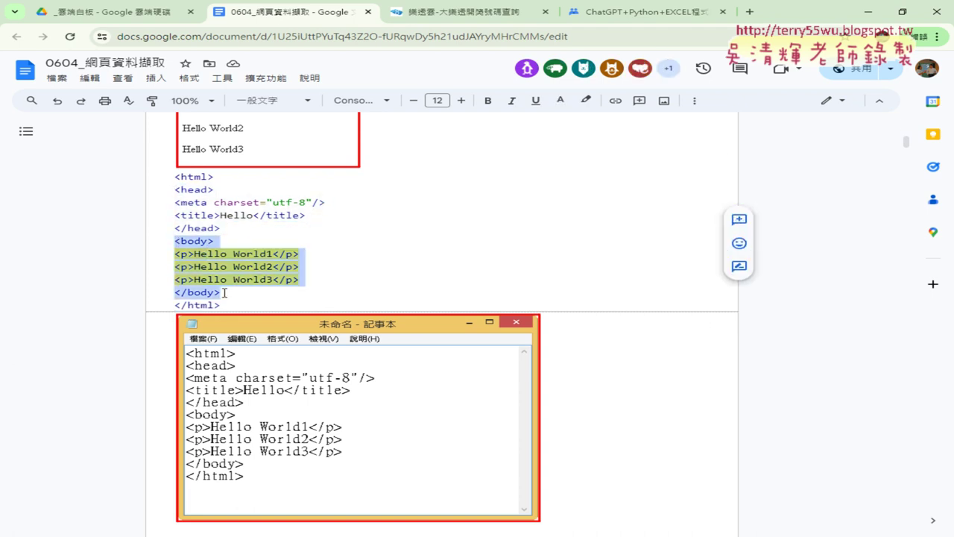
{"action": "left_click", "coordinate": [274, 254]}
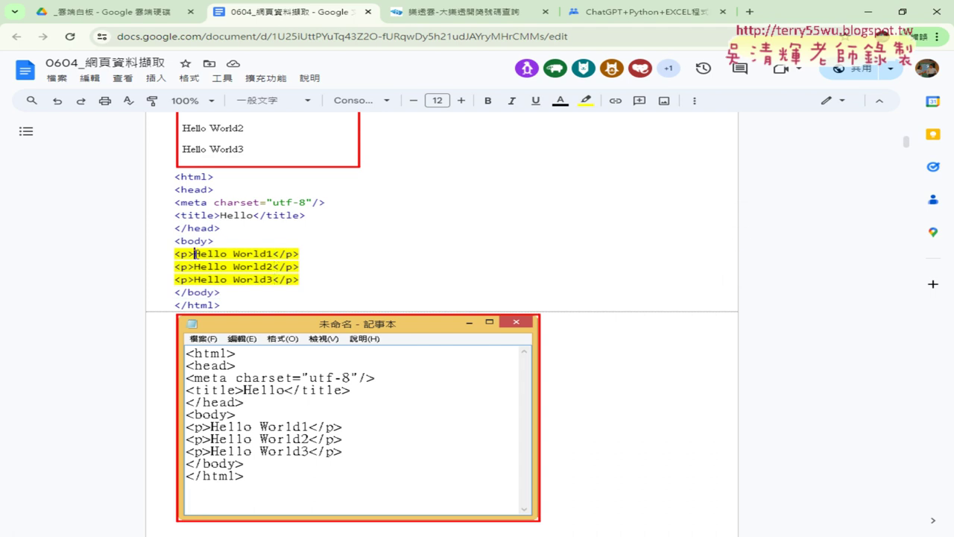
{"action": "left_click_drag", "start_coordinate": [196, 254], "coordinate": [176, 255]}
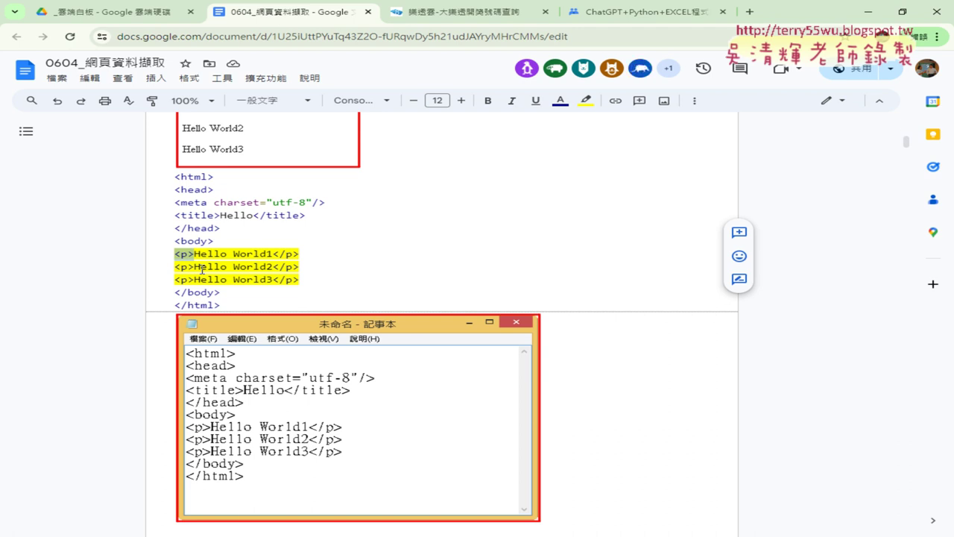
{"action": "left_click_drag", "start_coordinate": [233, 305], "coordinate": [165, 176]}
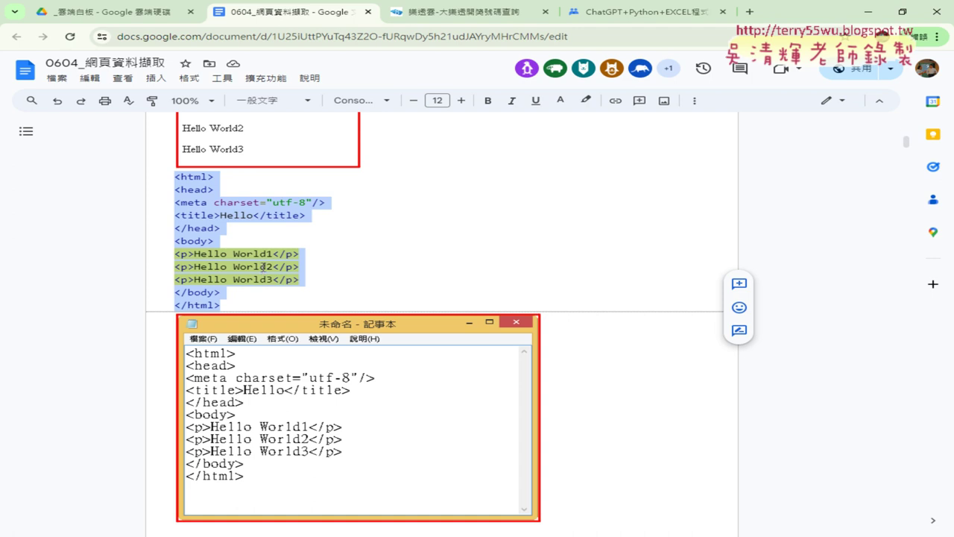
- Select the find/find_all answer code from html=""" through the print(list1[i].text) loop
{"action": "scroll", "coordinate": [552, 224], "scroll_direction": "down", "scroll_amount": 5}
{"action": "scroll", "coordinate": [582, 215], "scroll_direction": "down", "scroll_amount": 1}
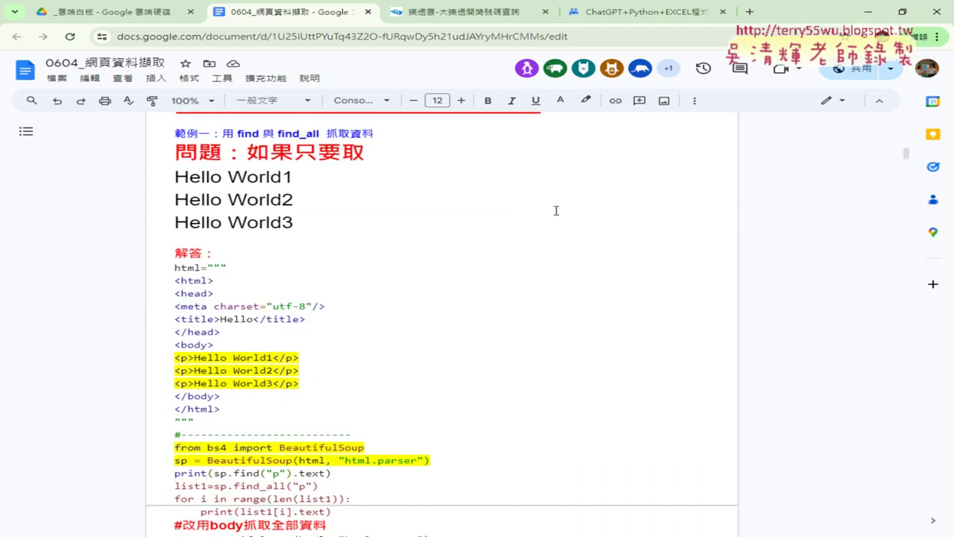
{"action": "mouse_move", "coordinate": [161, 152]}
{"action": "left_mouse_down"}
{"action": "mouse_move", "coordinate": [294, 152]}
{"action": "mouse_move", "coordinate": [353, 221]}
{"action": "left_mouse_up"}
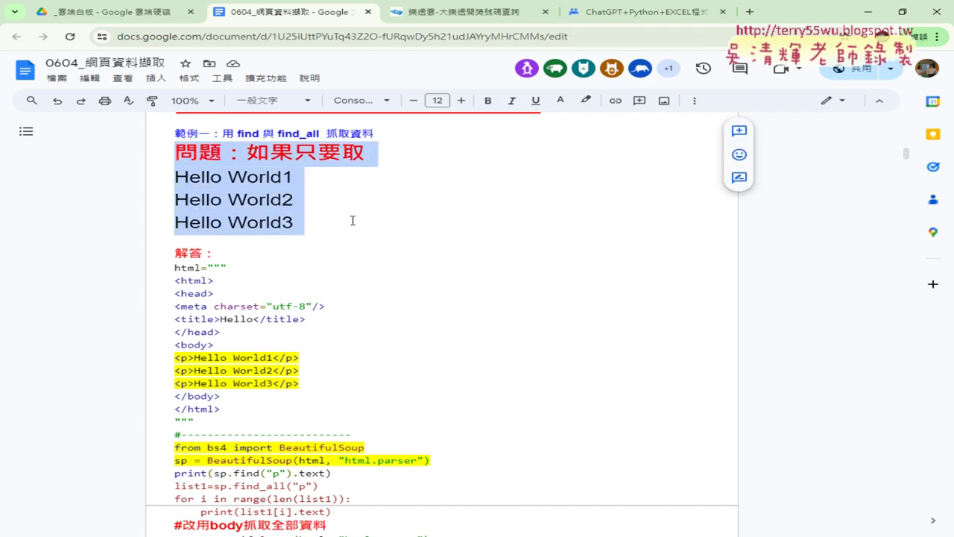
{"action": "scroll", "coordinate": [353, 221], "scroll_direction": "down", "scroll_amount": 1}
{"action": "scroll", "coordinate": [353, 220], "scroll_direction": "down", "scroll_amount": 1}
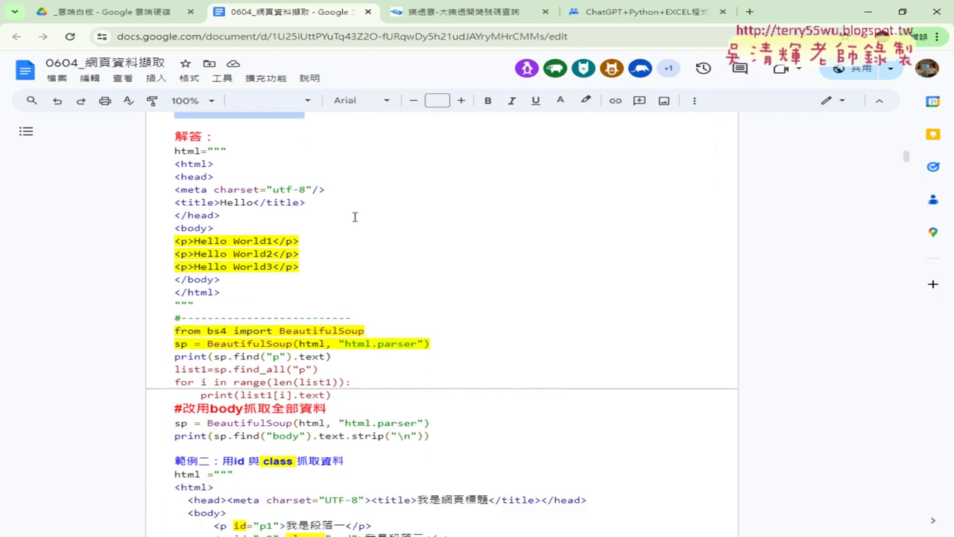
{"action": "left_click_drag", "start_coordinate": [175, 151], "coordinate": [240, 200]}
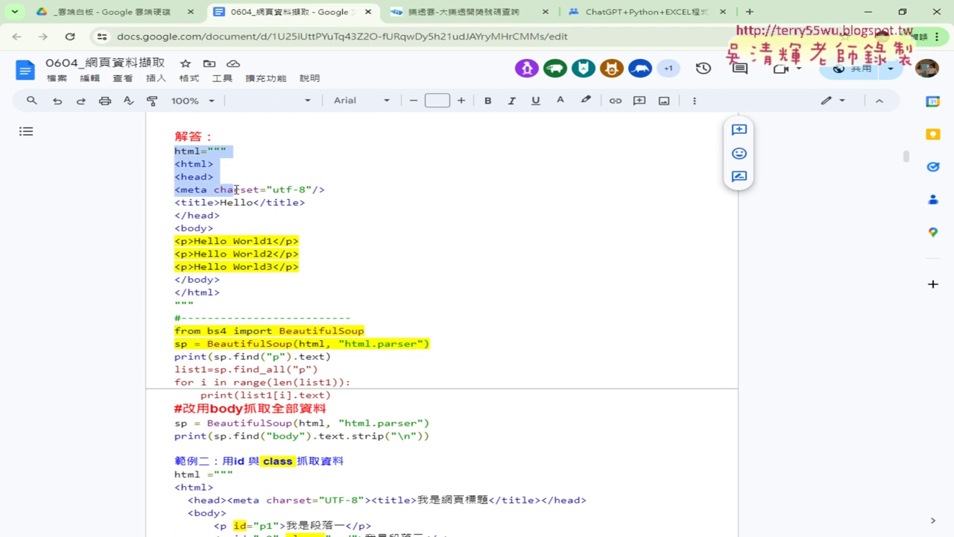
{"action": "left_click", "coordinate": [176, 150]}
{"action": "mouse_move", "coordinate": [193, 151]}
{"action": "left_mouse_down"}
{"action": "mouse_move", "coordinate": [238, 192]}
{"action": "mouse_move", "coordinate": [245, 238]}
{"action": "mouse_move", "coordinate": [224, 306]}
{"action": "mouse_move", "coordinate": [343, 395]}
{"action": "left_mouse_up"}
{"action": "key", "text": "ctrl+c"}
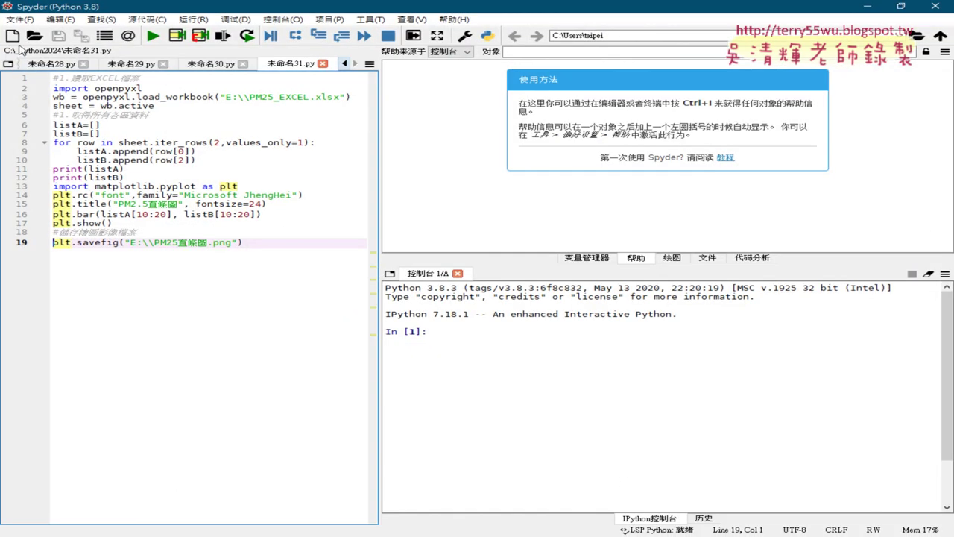
- Paste the copied BeautifulSoup code over the template in a new Spyder file
{"action": "left_click", "coordinate": [13, 35]}
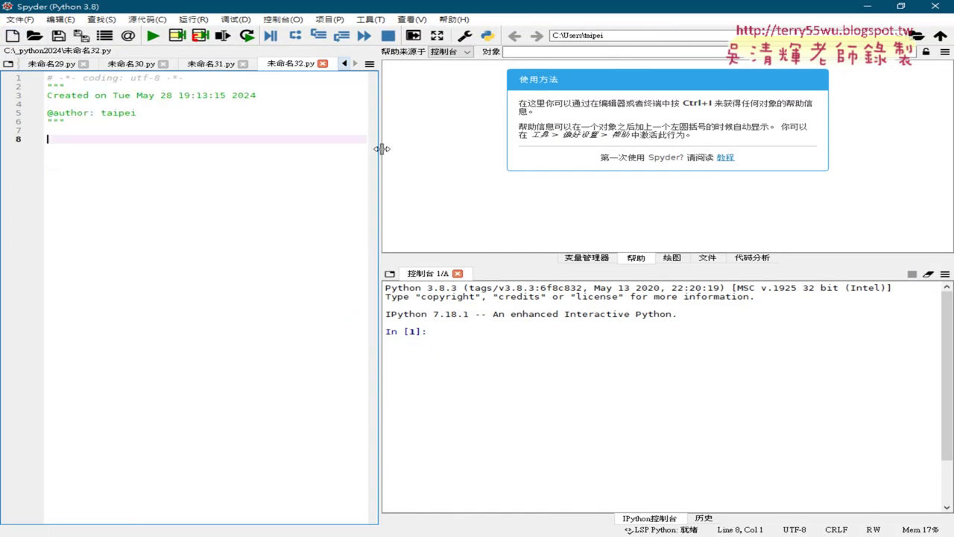
{"action": "left_click_drag", "start_coordinate": [381, 150], "coordinate": [663, 150]}
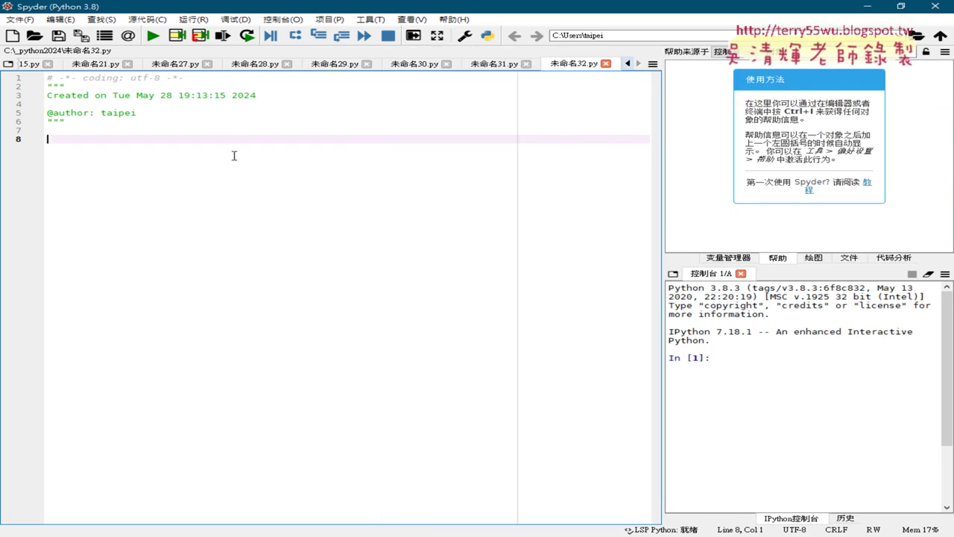
{"action": "left_click_drag", "start_coordinate": [235, 153], "coordinate": [6, 14]}
{"action": "key", "text": "ctrl+v"}
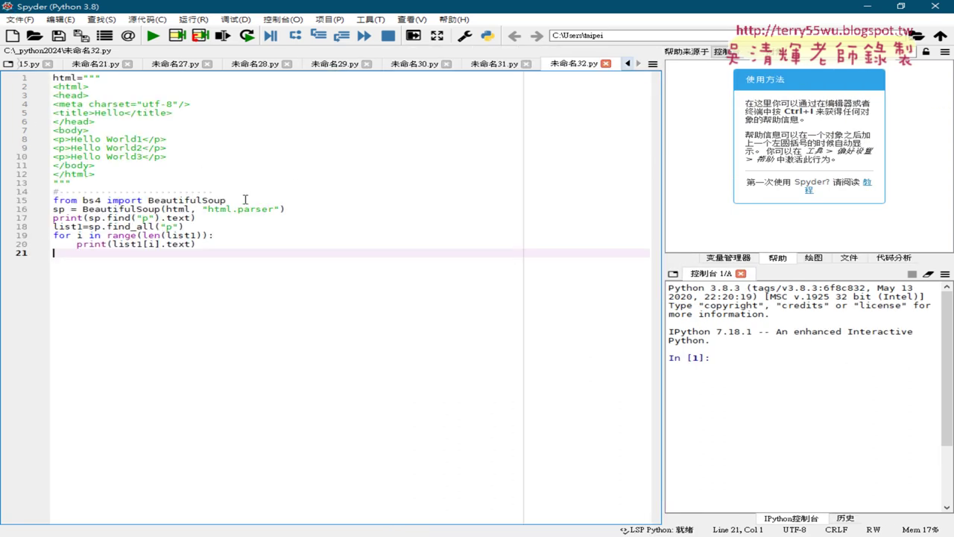
{"action": "left_click_drag", "start_coordinate": [235, 199], "coordinate": [147, 200]}
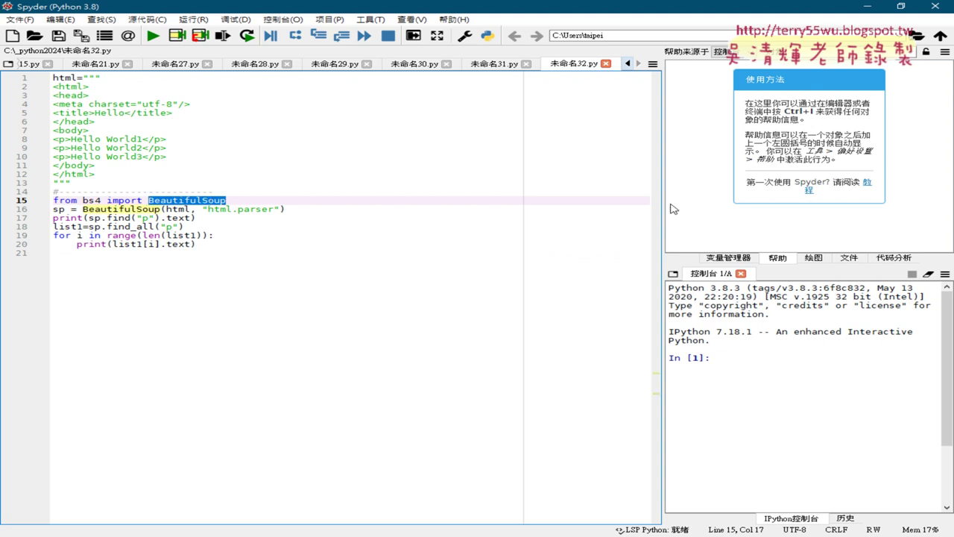
- Run the script and highlight the ModuleNotFoundError: No module named 'bs4' traceback
{"action": "left_click_drag", "start_coordinate": [661, 203], "coordinate": [354, 198]}
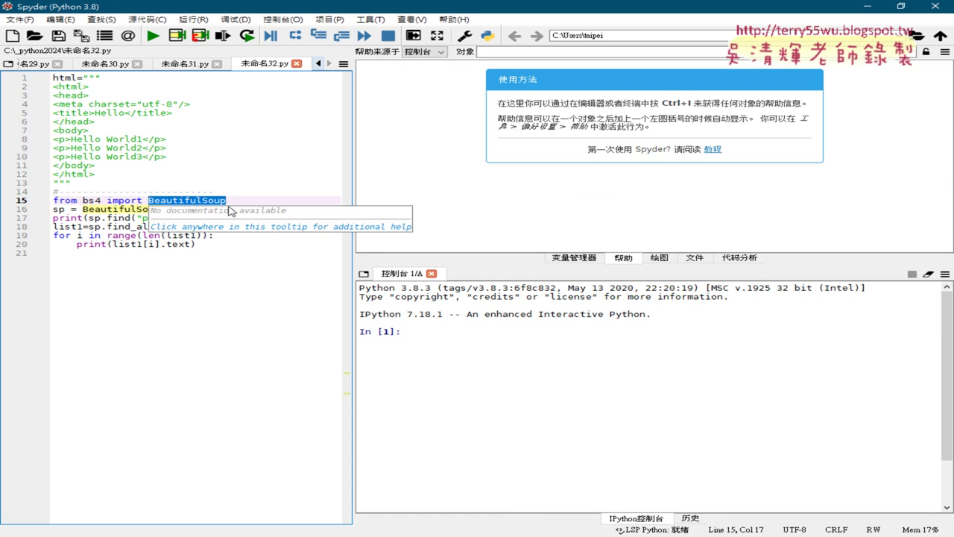
{"action": "left_click", "coordinate": [153, 35]}
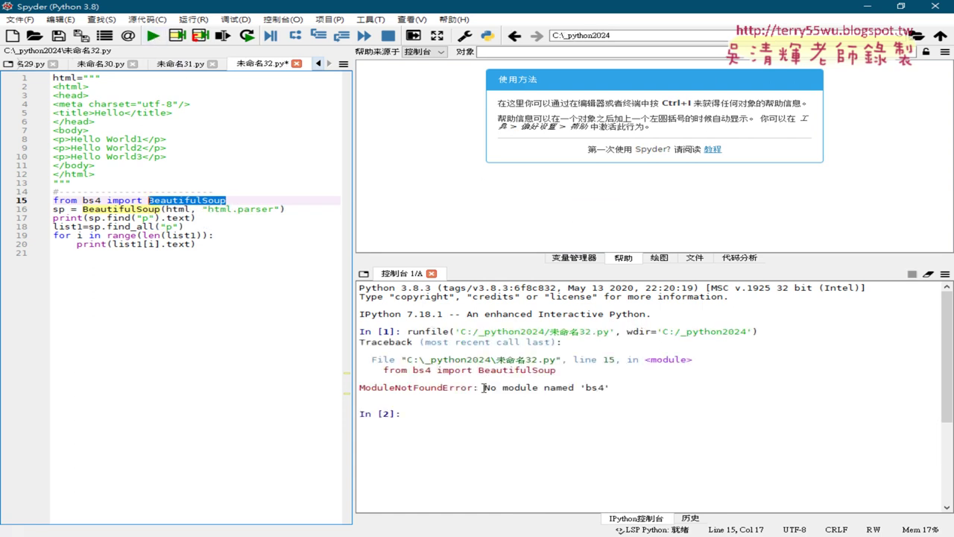
{"action": "left_click_drag", "start_coordinate": [484, 388], "coordinate": [608, 389]}
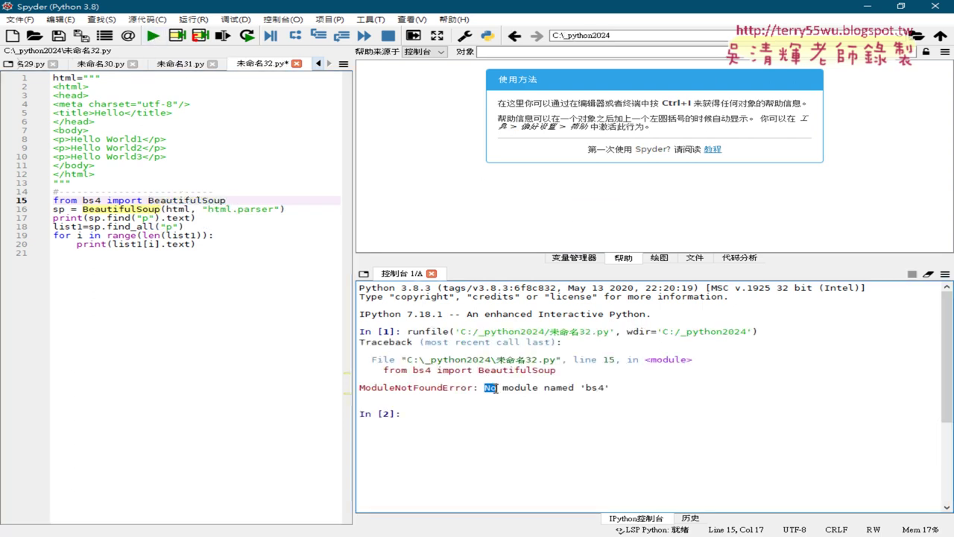
{"action": "left_click", "coordinate": [626, 387]}
{"action": "left_click_drag", "start_coordinate": [479, 371], "coordinate": [556, 370]}
{"action": "left_click_drag", "start_coordinate": [625, 387], "coordinate": [359, 371]}
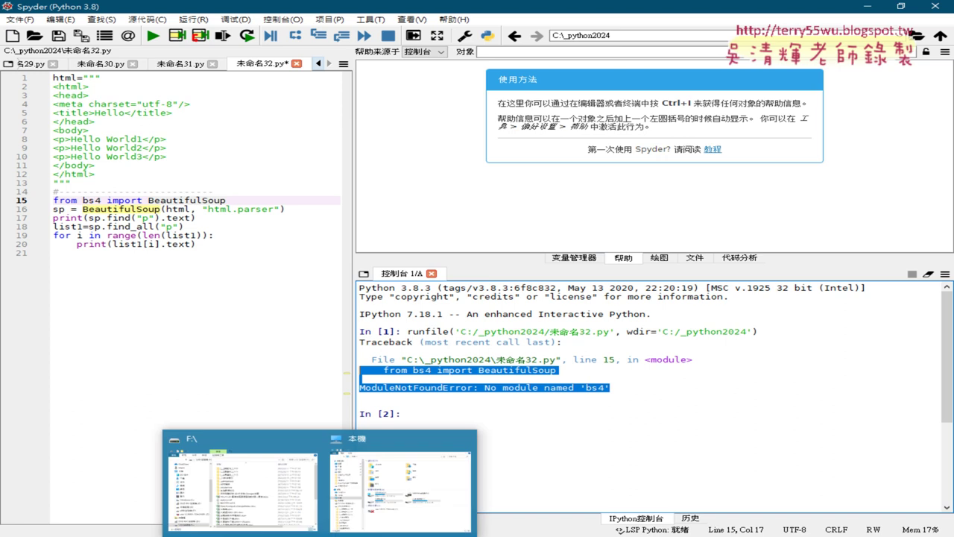
- Browse to C:\Python384 in File Explorer and launch cmd from its address bar
{"action": "left_click", "coordinate": [380, 496]}
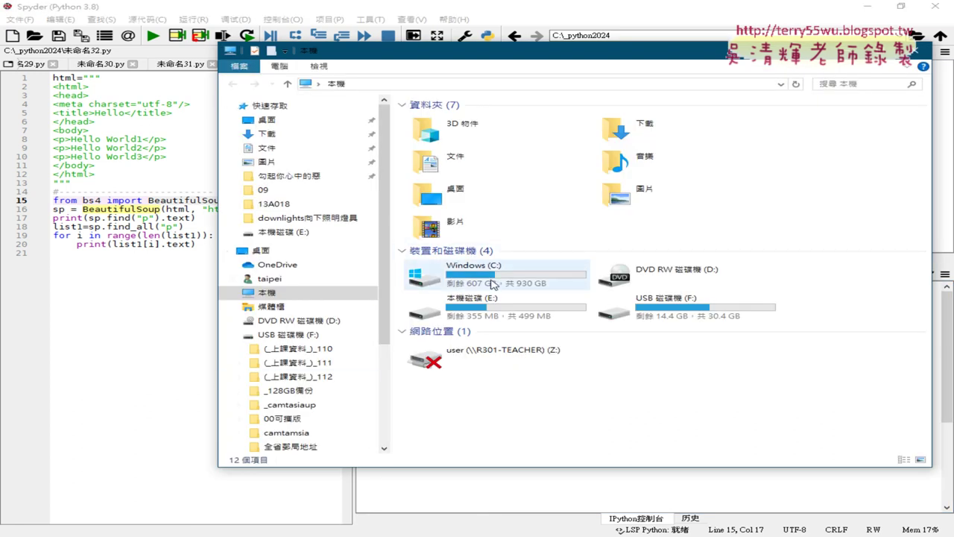
{"action": "left_click", "coordinate": [492, 285]}
{"action": "double_click", "coordinate": [492, 284]}
{"action": "scroll", "coordinate": [501, 280], "scroll_direction": "down", "scroll_amount": 3}
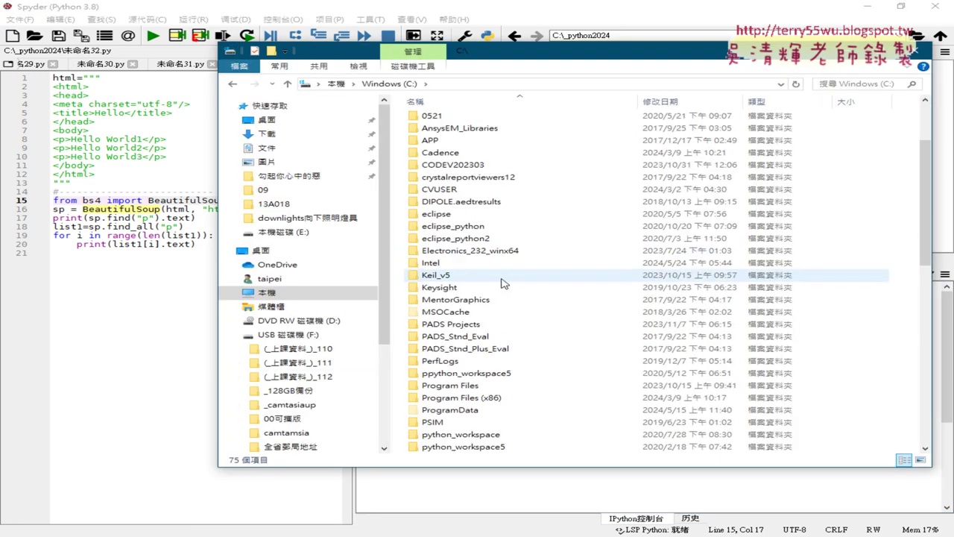
{"action": "scroll", "coordinate": [505, 279], "scroll_direction": "down", "scroll_amount": 2}
{"action": "scroll", "coordinate": [504, 279], "scroll_direction": "down", "scroll_amount": 2}
{"action": "scroll", "coordinate": [504, 279], "scroll_direction": "down", "scroll_amount": 1}
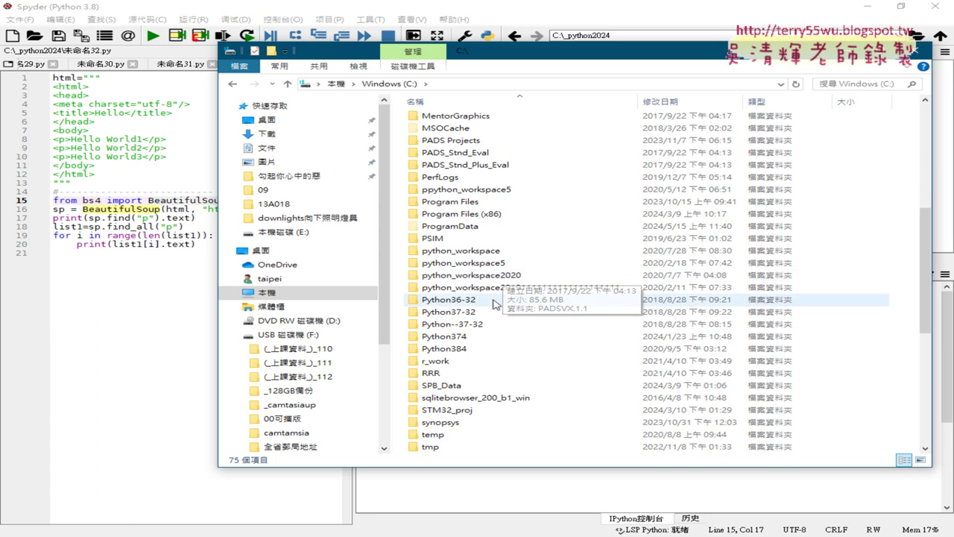
{"action": "double_click", "coordinate": [463, 355]}
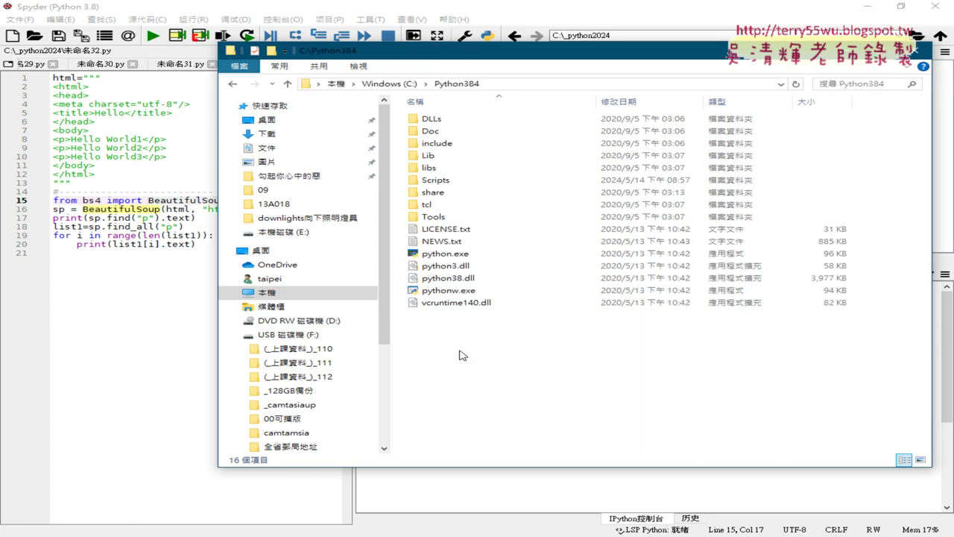
{"action": "left_click", "coordinate": [527, 85]}
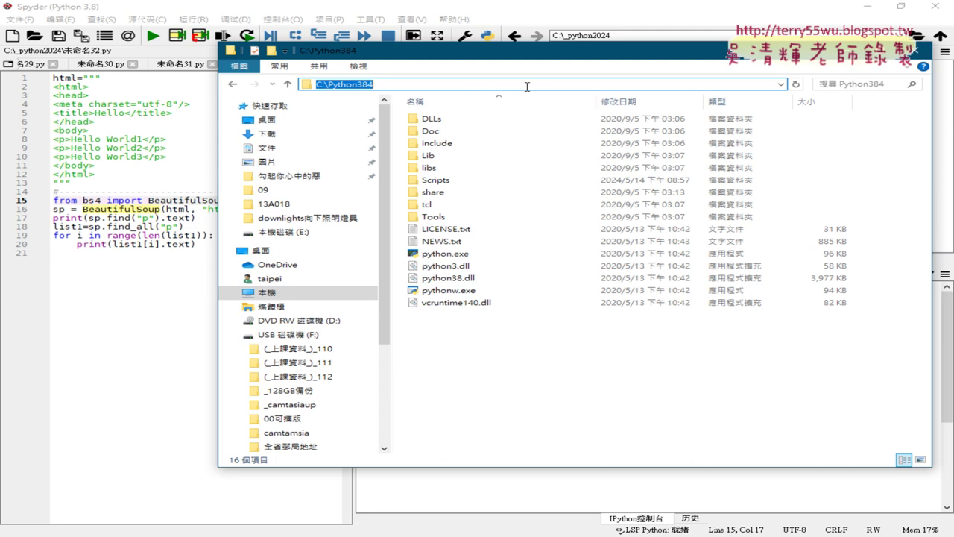
{"action": "type", "text": "cm"}
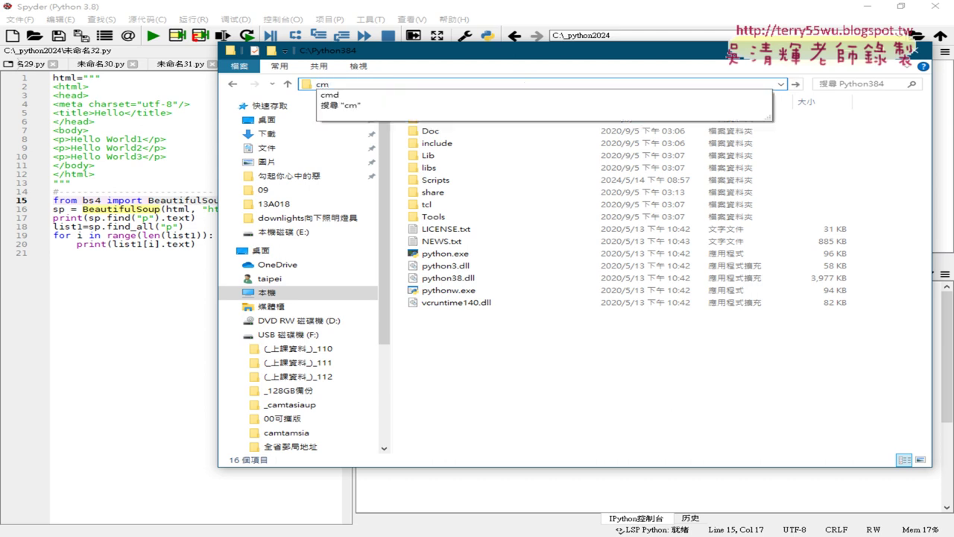
{"action": "type", "text": "d"}
{"action": "key", "text": "Return"}
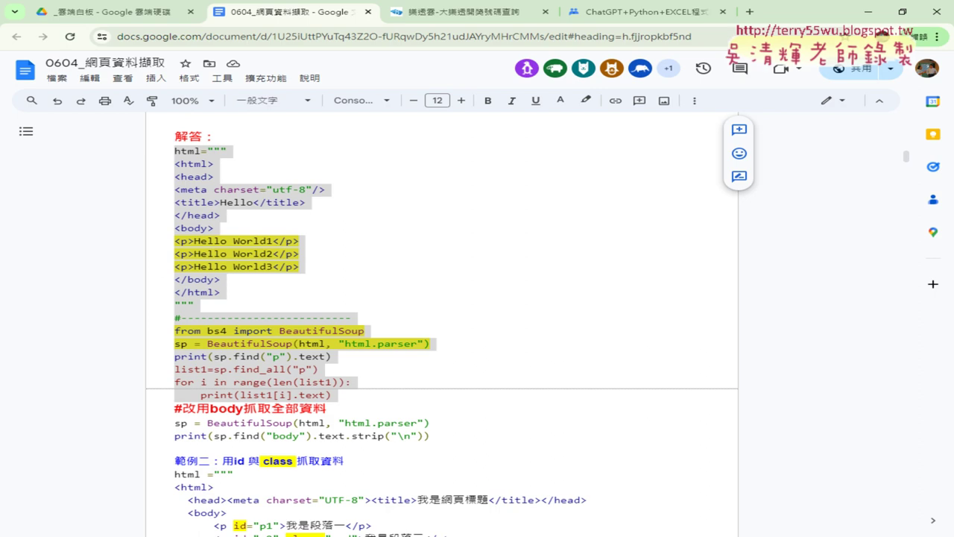
- Select the python -m pip install beautifulsoup4 line in the notes and switch to Command Prompt
{"action": "scroll", "coordinate": [514, 387], "scroll_direction": "up", "scroll_amount": 4}
{"action": "scroll", "coordinate": [514, 386], "scroll_direction": "up", "scroll_amount": 5}
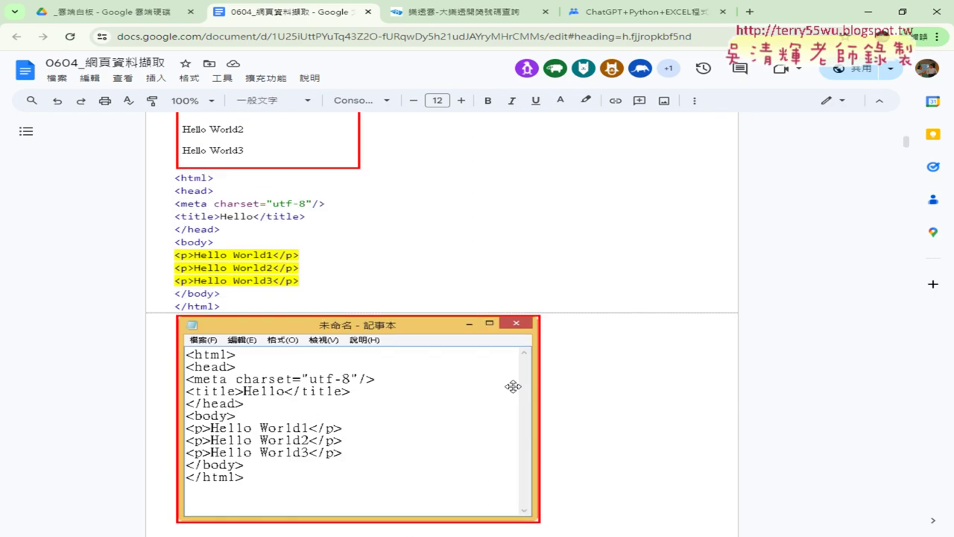
{"action": "scroll", "coordinate": [513, 387], "scroll_direction": "up", "scroll_amount": 5}
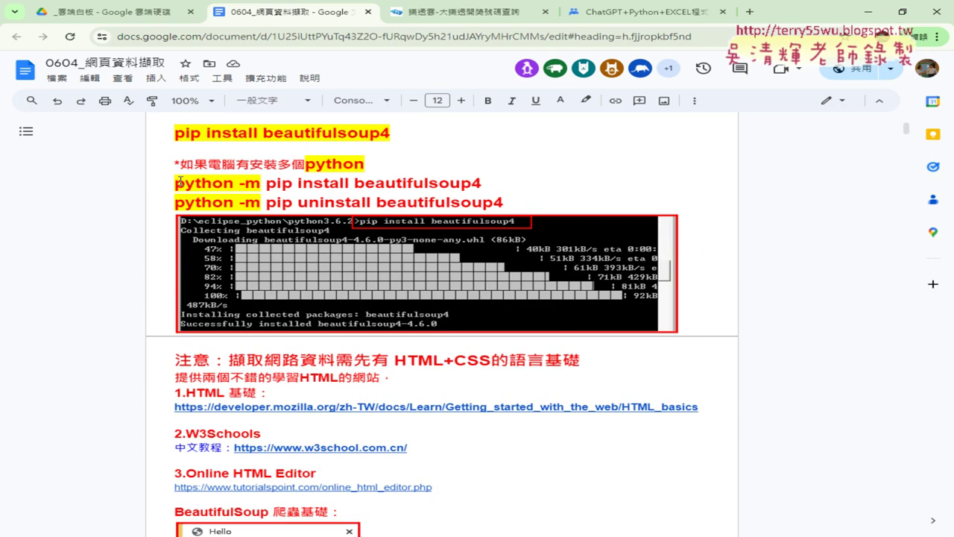
{"action": "left_click_drag", "start_coordinate": [177, 182], "coordinate": [482, 183]}
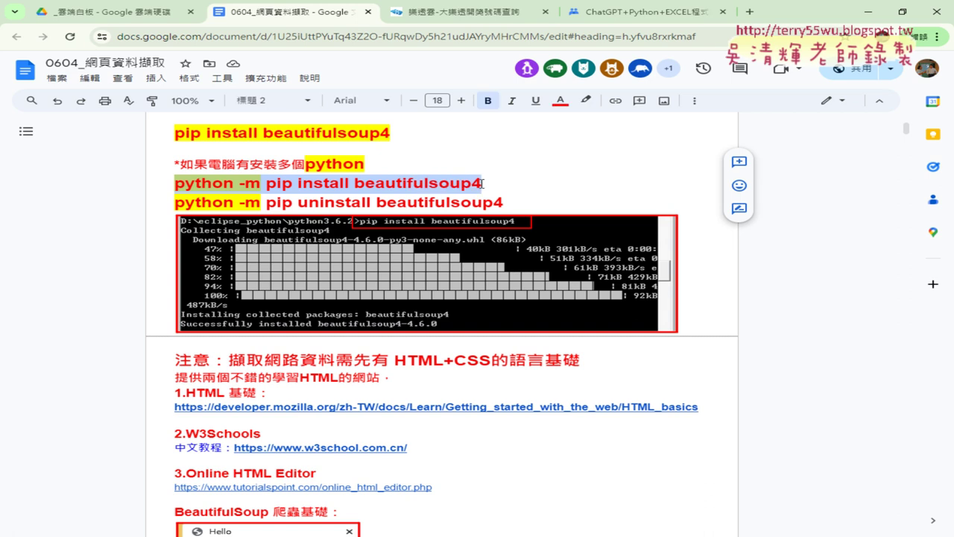
{"action": "key", "text": "alt+Tab"}
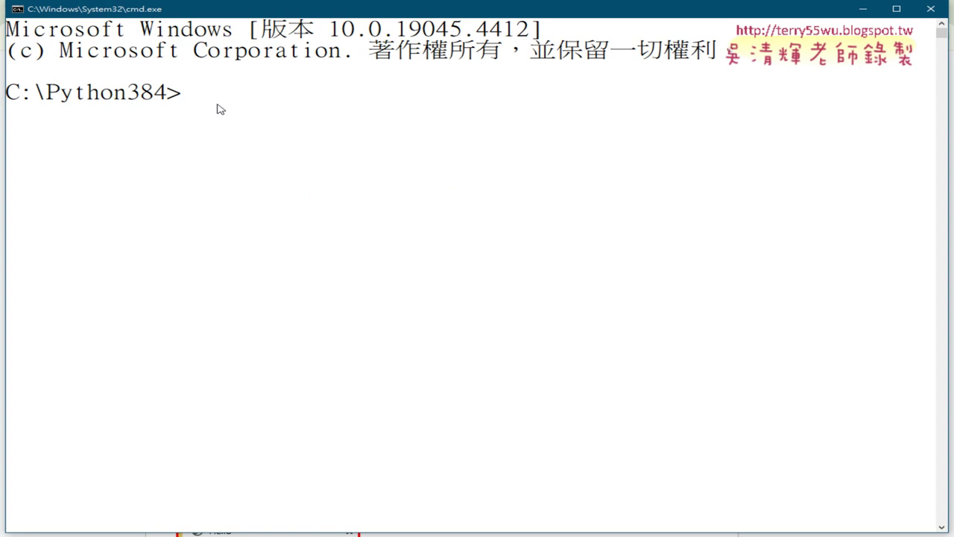
- Paste and run the pip command, confirming beautifulsoup4-4.12.3 and soupsieve-2.5 installed
{"action": "right_click", "coordinate": [221, 8]}
{"action": "mouse_move", "coordinate": [270, 95]}
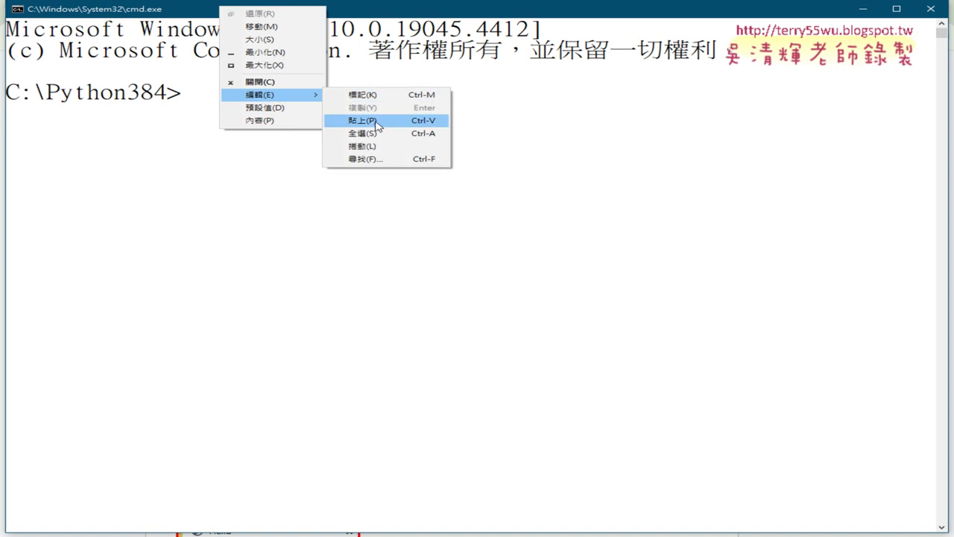
{"action": "left_click", "coordinate": [377, 126]}
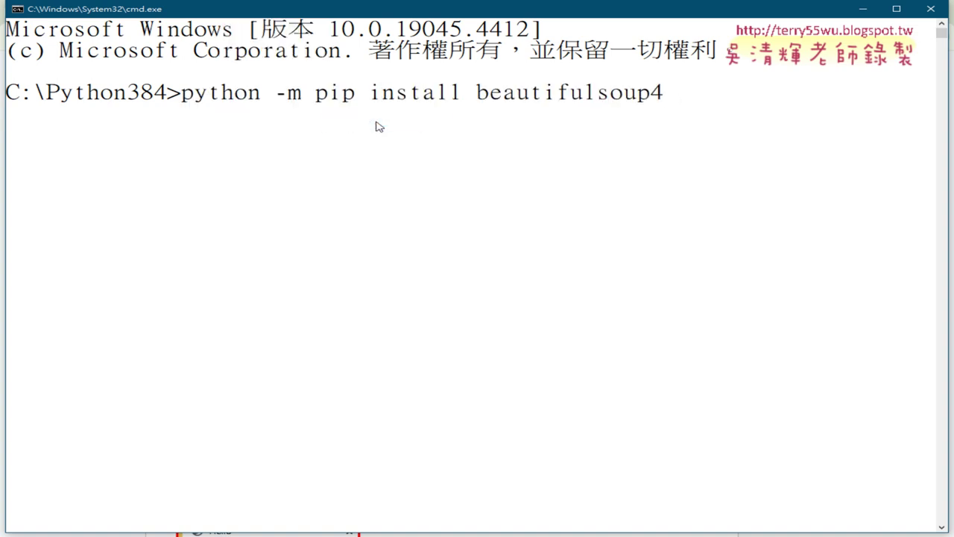
{"action": "key", "text": "Return"}
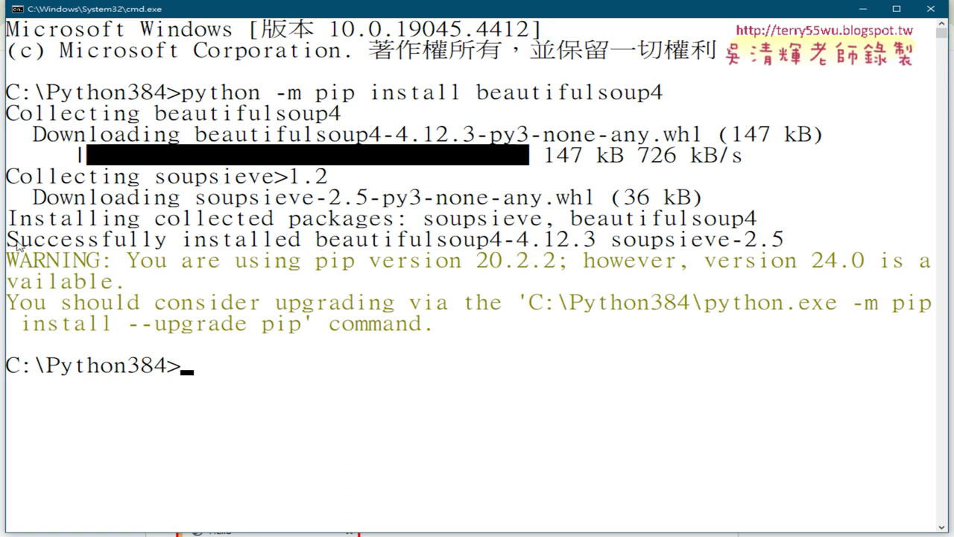
{"action": "left_click_drag", "start_coordinate": [9, 240], "coordinate": [779, 252]}
{"action": "left_click", "coordinate": [548, 245]}
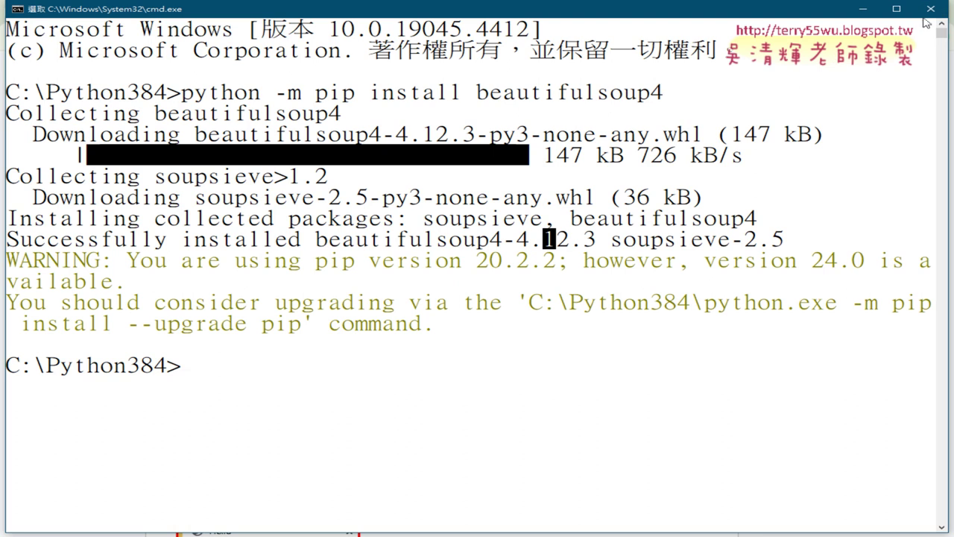
- Close the Command Prompt, check the C:\Python384 folder's address bar, then close that window
{"action": "left_click", "coordinate": [931, 10]}
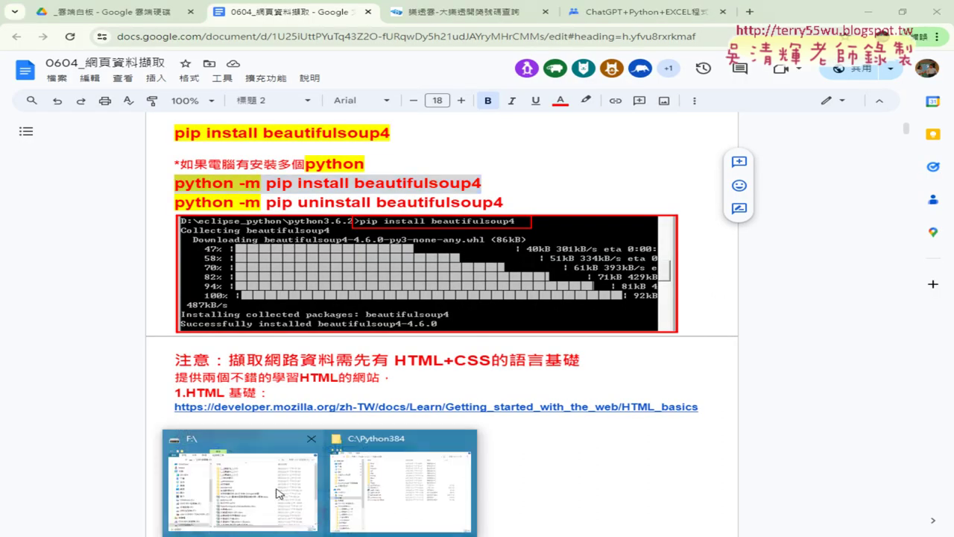
{"action": "left_click", "coordinate": [429, 496]}
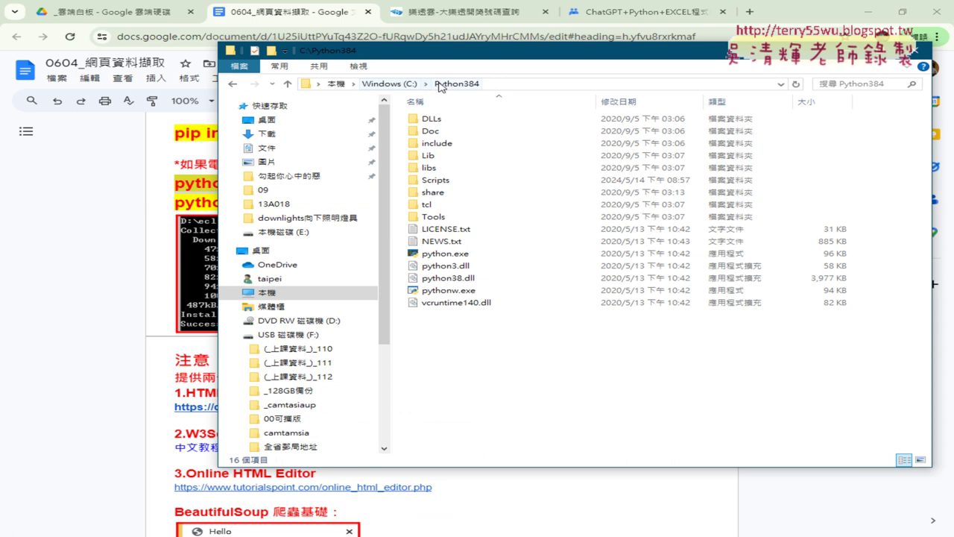
{"action": "left_click", "coordinate": [506, 83]}
{"action": "type", "text": "C:\\Windows\\System32\\cmd.exe"}
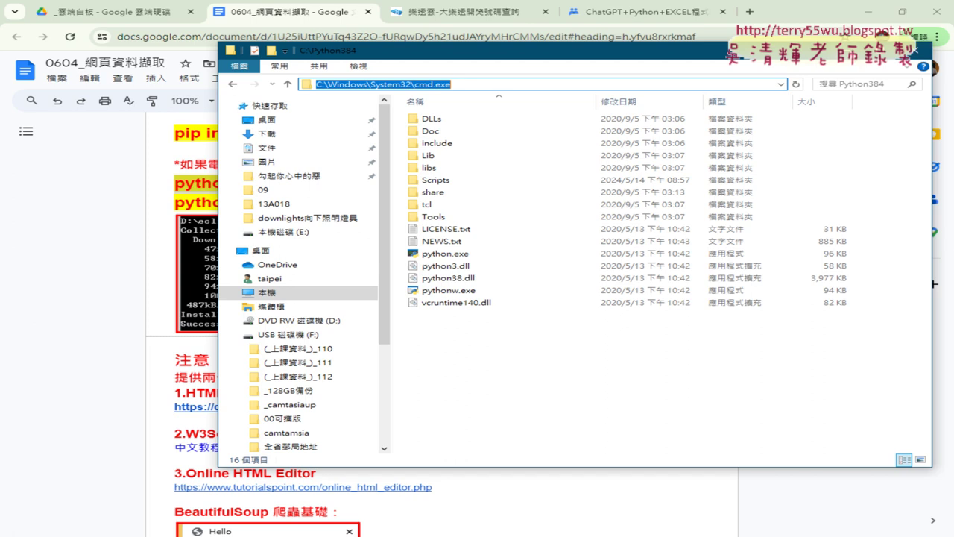
{"action": "left_click", "coordinate": [924, 54]}
{"action": "key", "text": "alt+Tab"}
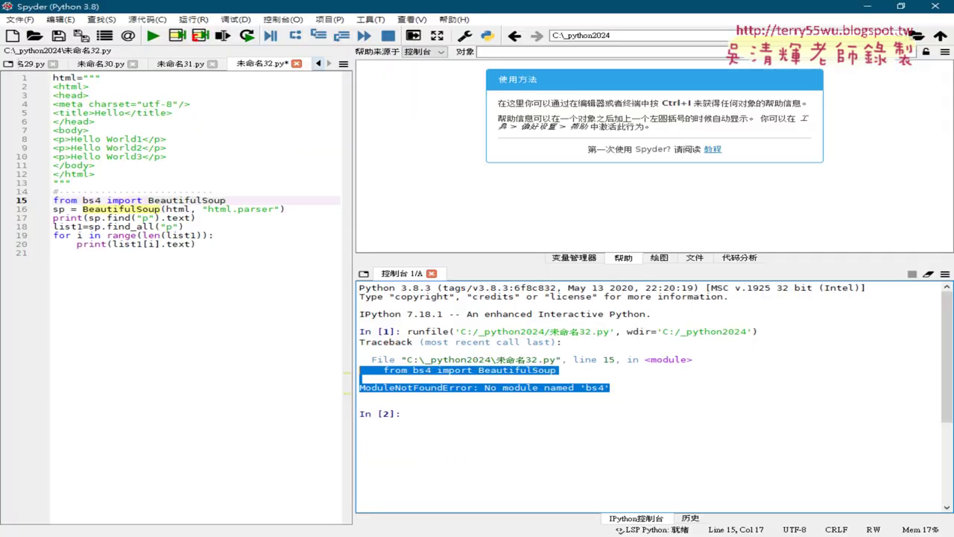
{"action": "left_click", "coordinate": [229, 200]}
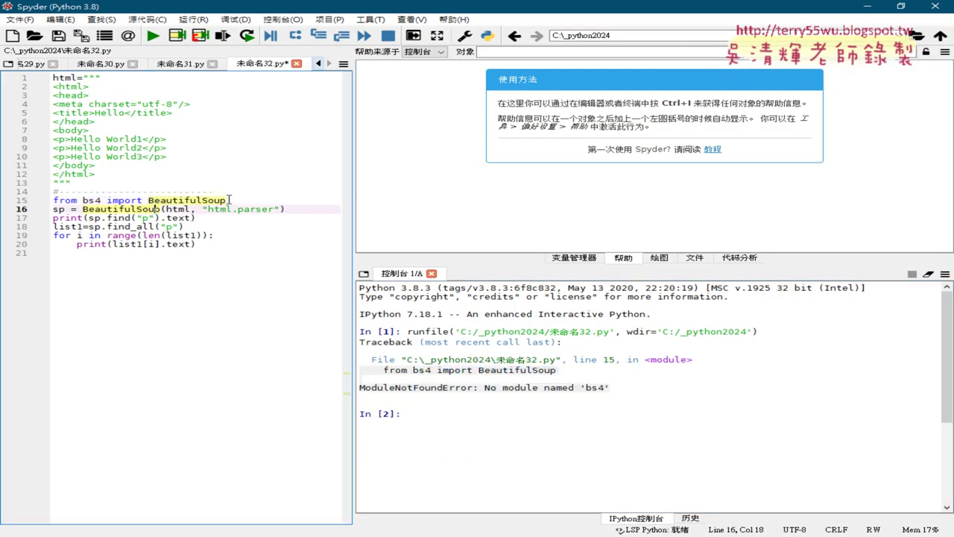
{"action": "mouse_move", "coordinate": [354, 195]}
{"action": "left_mouse_down"}
{"action": "mouse_move", "coordinate": [89, 208]}
{"action": "mouse_move", "coordinate": [30, 201]}
{"action": "left_mouse_up"}
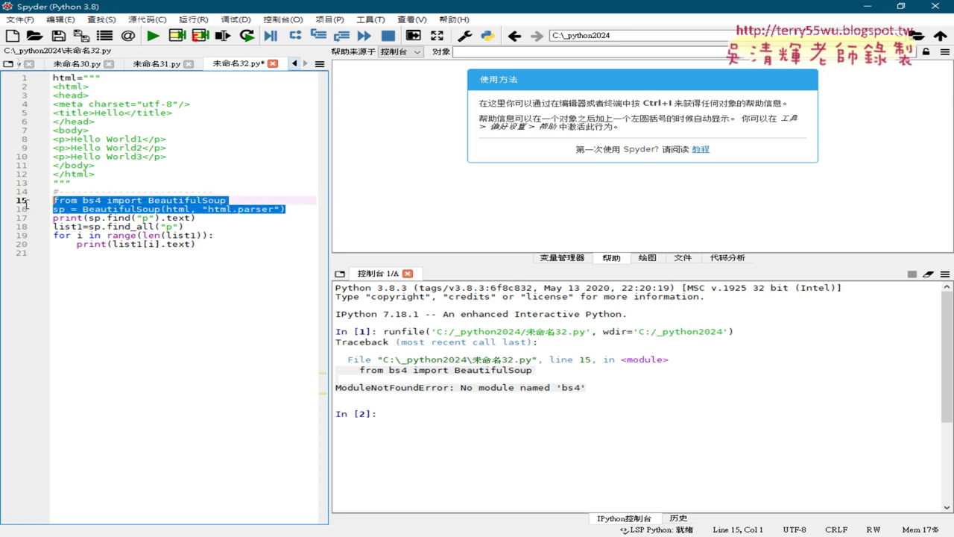
{"action": "left_click", "coordinate": [137, 200]}
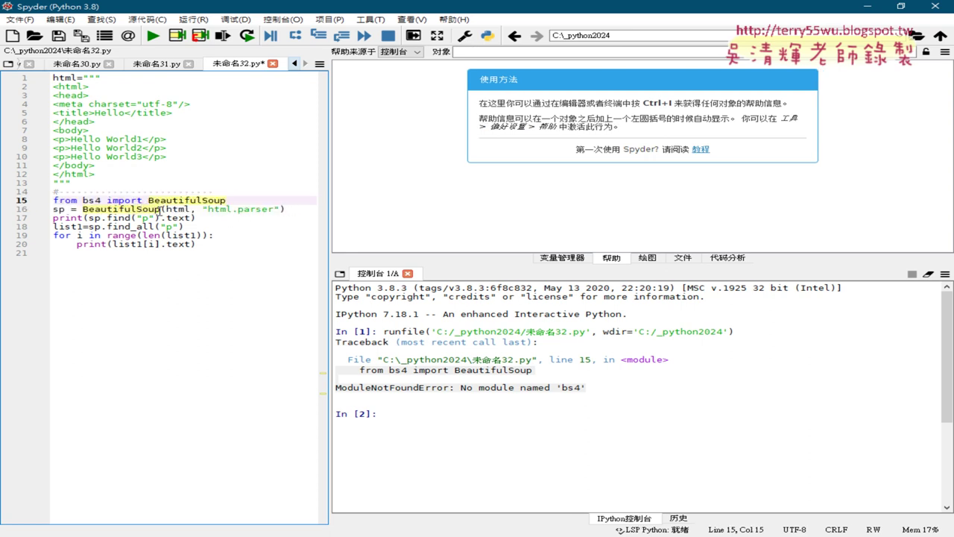
{"action": "left_click_drag", "start_coordinate": [159, 210], "coordinate": [83, 209]}
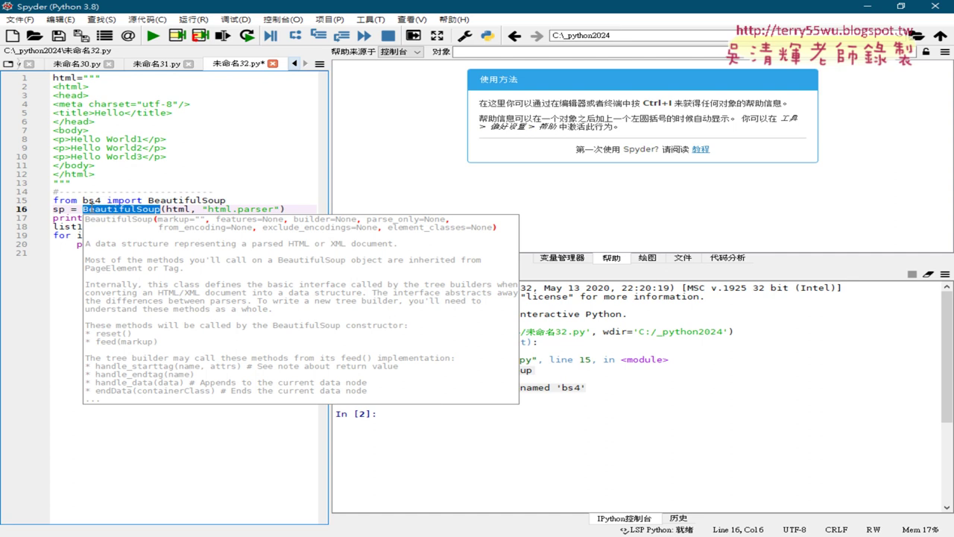
{"action": "left_click", "coordinate": [258, 131]}
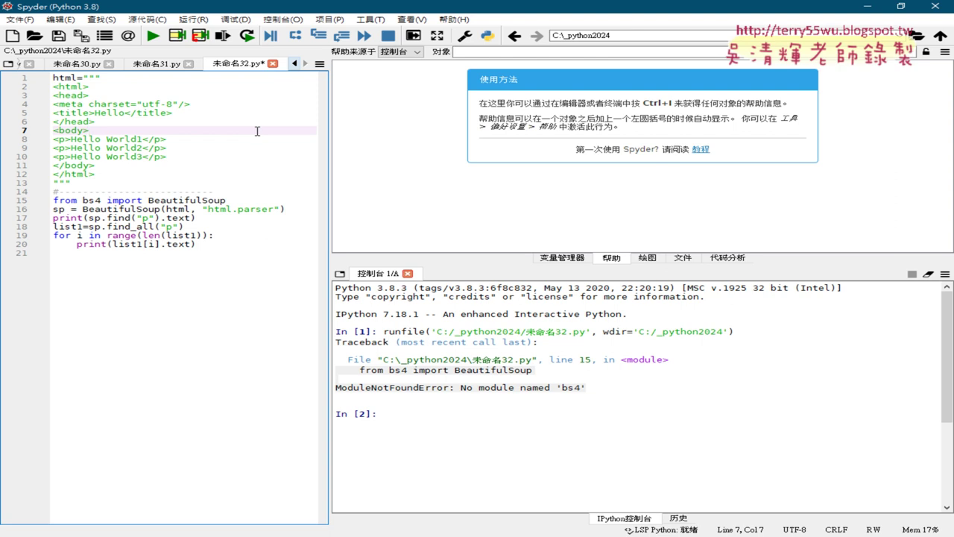
- Rerun the script now that bs4 is installed and highlight the Hello World1–3 output lines
{"action": "left_click", "coordinate": [154, 36]}
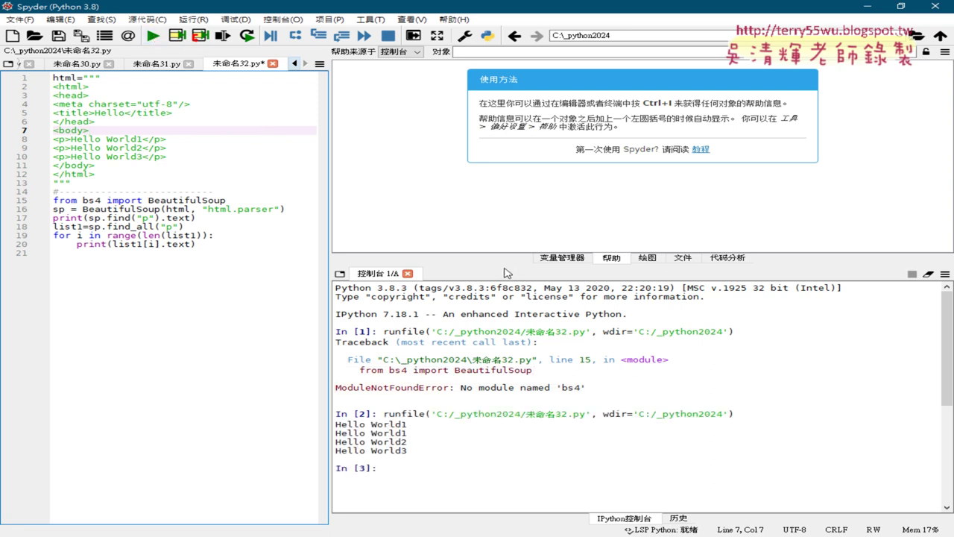
{"action": "left_click_drag", "start_coordinate": [505, 266], "coordinate": [507, 172]}
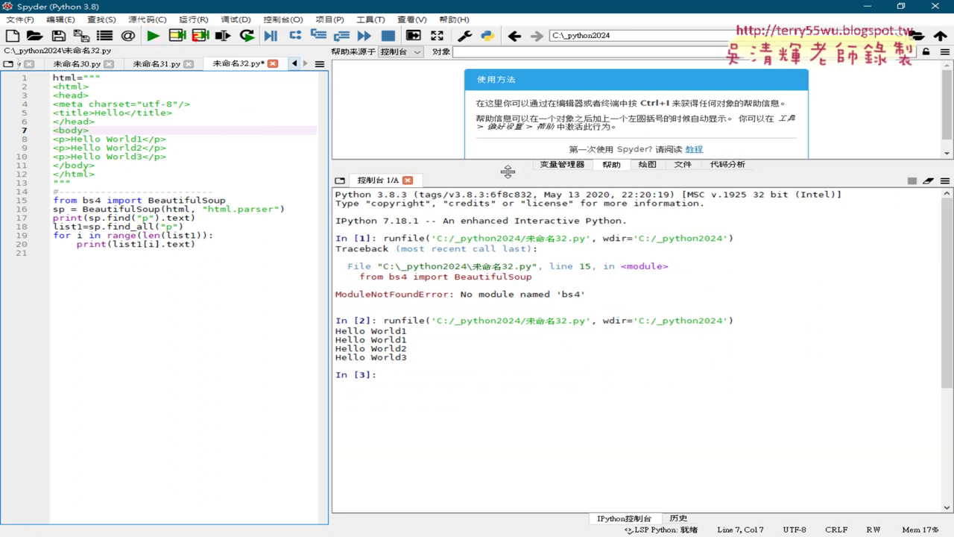
{"action": "left_click_drag", "start_coordinate": [407, 330], "coordinate": [327, 328]}
{"action": "left_click", "coordinate": [423, 356]}
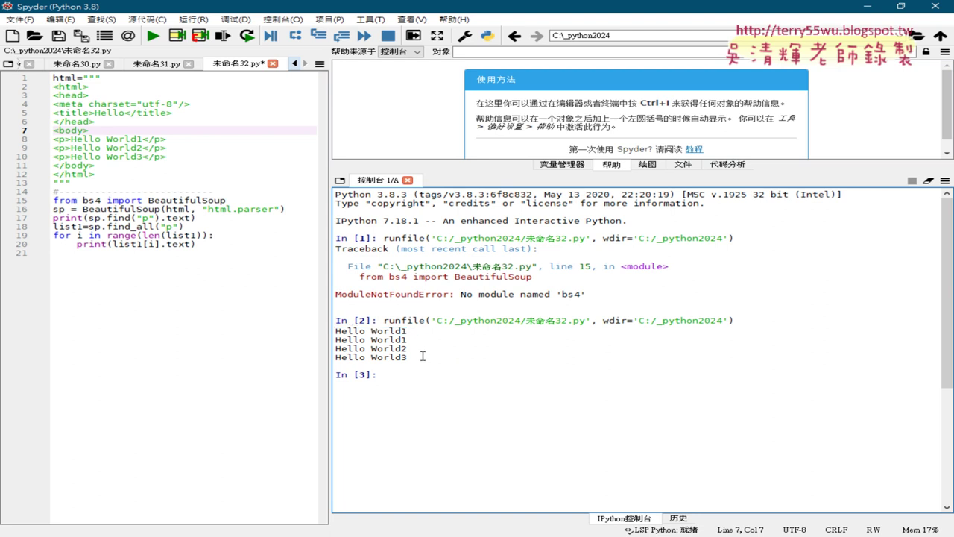
{"action": "left_click_drag", "start_coordinate": [422, 357], "coordinate": [403, 330]}
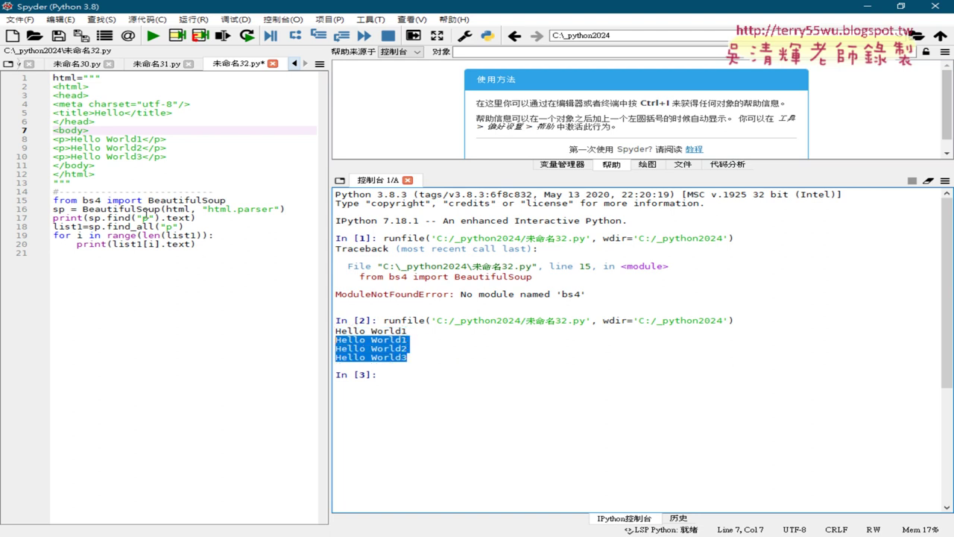
- Match line 17's find print to its Hello World1 output, then widen the editor pane
{"action": "left_click_drag", "start_coordinate": [197, 217], "coordinate": [51, 218]}
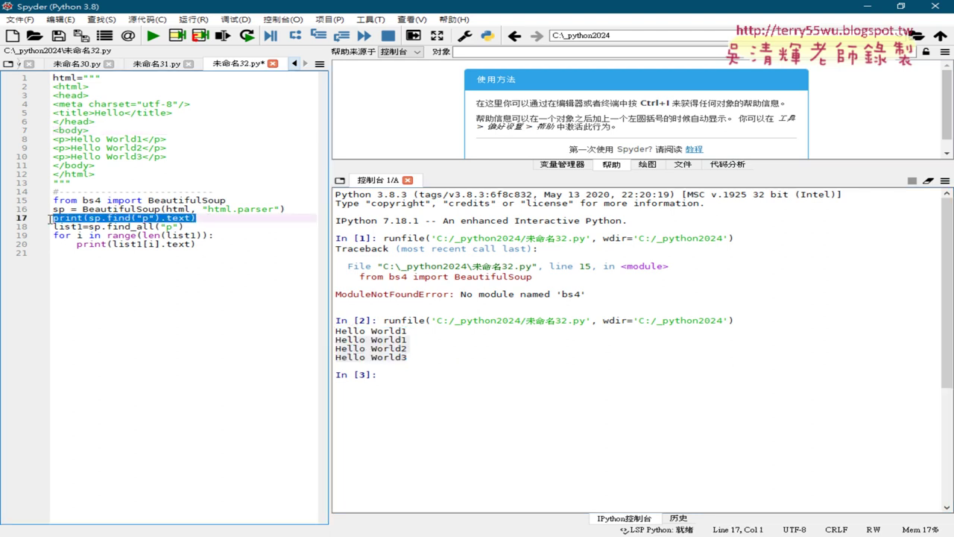
{"action": "left_click", "coordinate": [127, 217]}
{"action": "left_click_drag", "start_coordinate": [197, 218], "coordinate": [49, 218]}
{"action": "left_click_drag", "start_coordinate": [409, 331], "coordinate": [335, 331]}
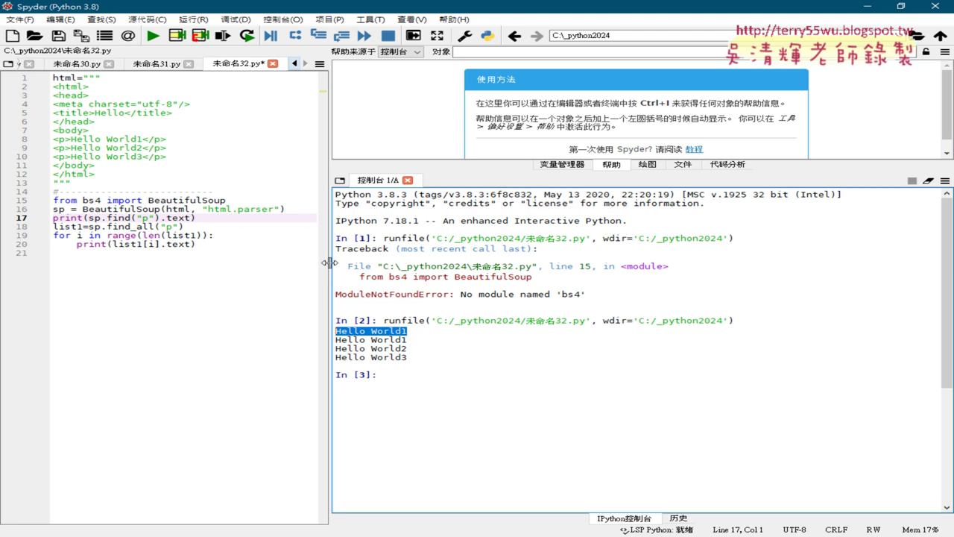
{"action": "left_click_drag", "start_coordinate": [327, 264], "coordinate": [545, 268]}
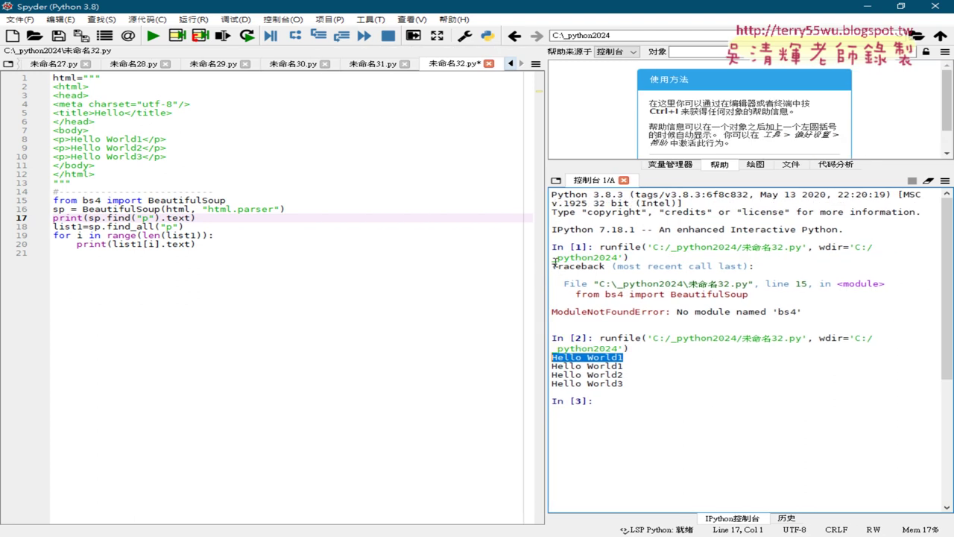